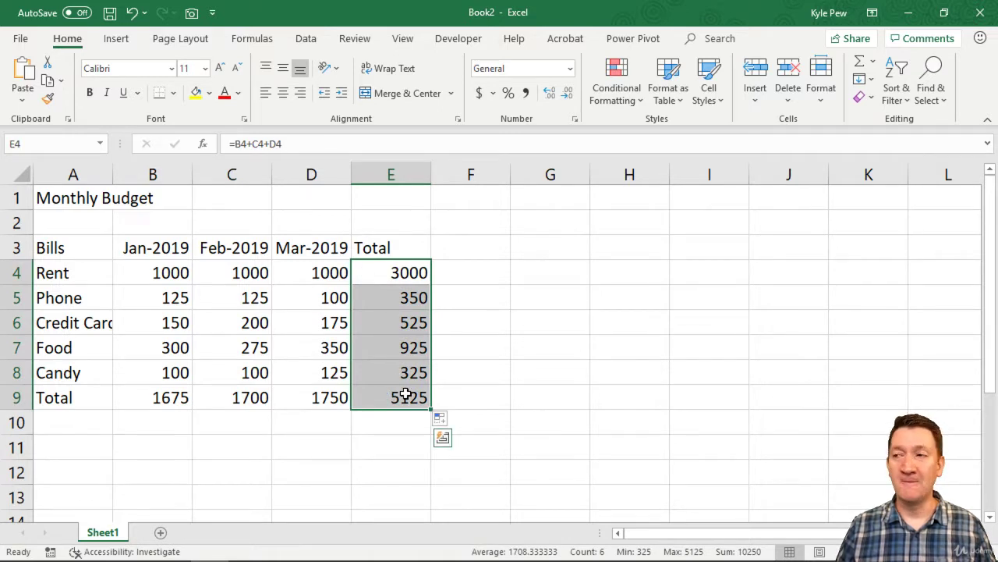
Clear the row totals in E4:E9 and the Feb-2019 and Mar-2019 totals in C9:D9
{"action": "left_click", "coordinate": [390, 398]}
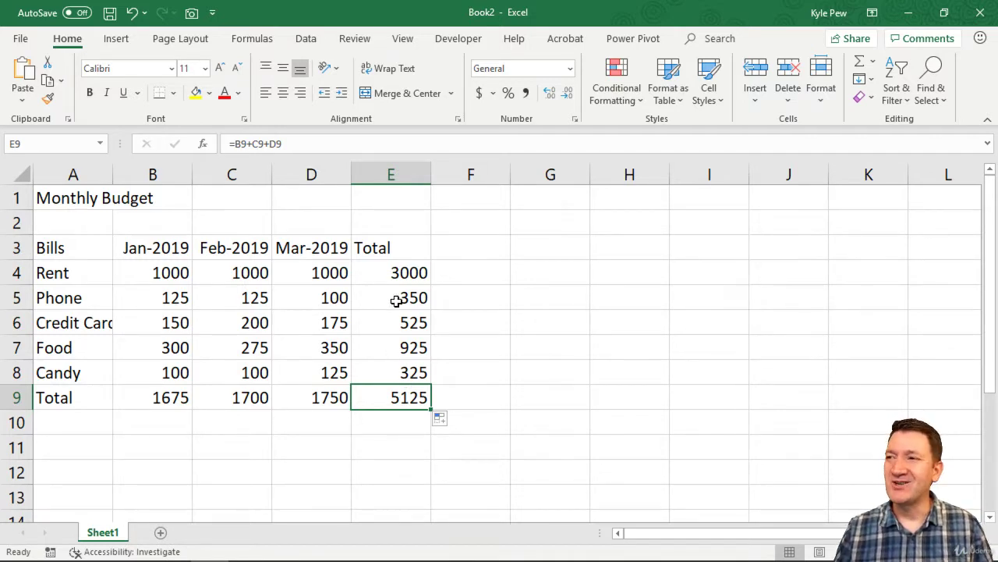
{"action": "left_click_drag", "start_coordinate": [393, 276], "coordinate": [394, 398]}
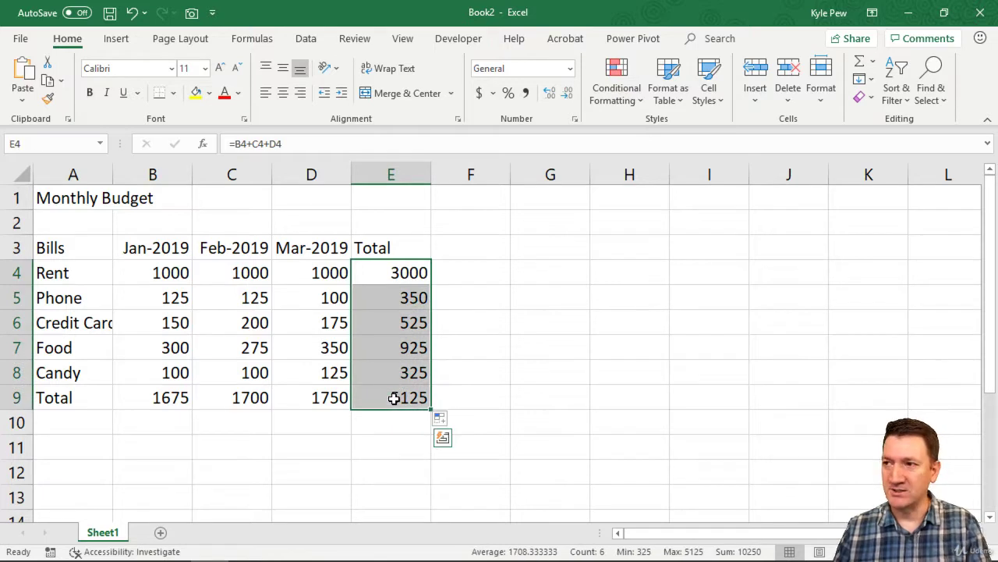
{"action": "key", "text": "Delete"}
{"action": "left_click_drag", "start_coordinate": [261, 397], "coordinate": [312, 397]}
{"action": "key", "text": "Delete"}
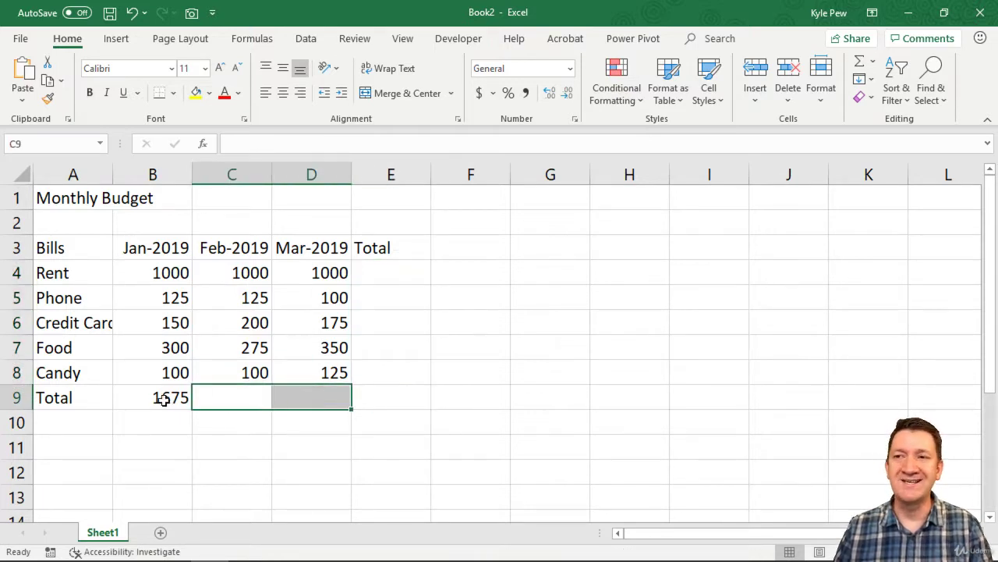
Examine which cells the Jan-2019 total formula in B9 adds up and compare them with the matching Feb-2019 cells C4:C8
{"action": "left_click", "coordinate": [162, 400]}
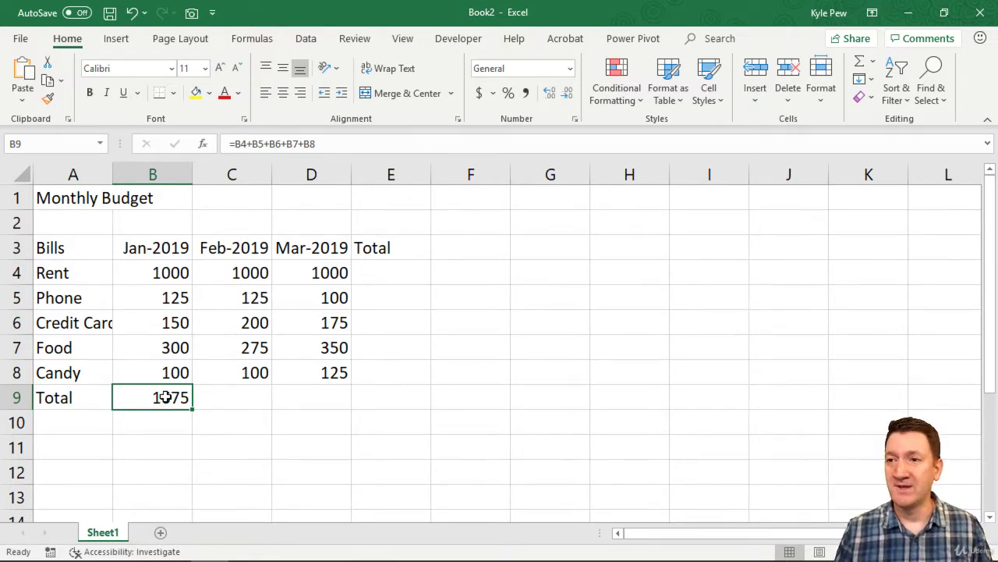
{"action": "double_click", "coordinate": [165, 397]}
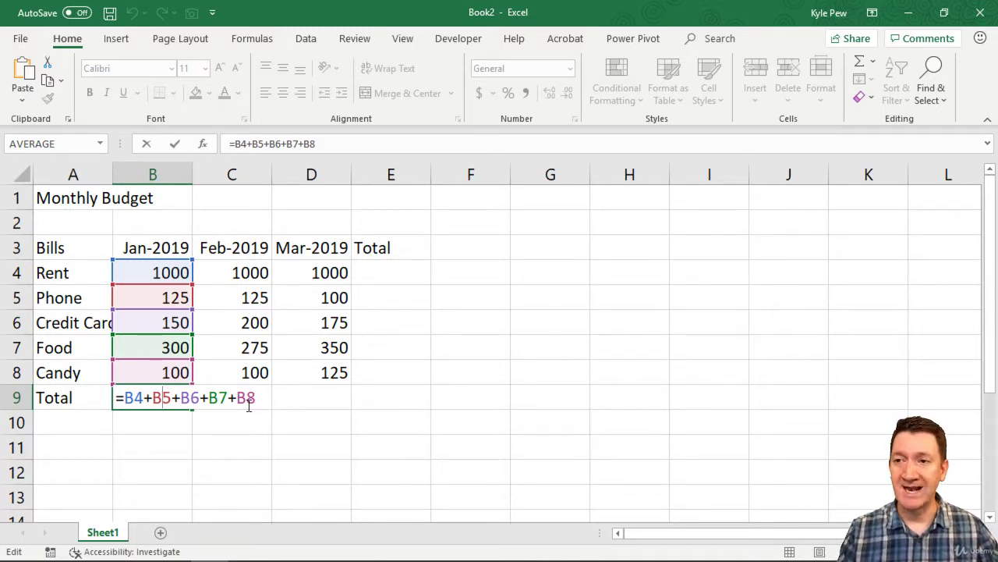
{"action": "key", "text": "ctrl+Return"}
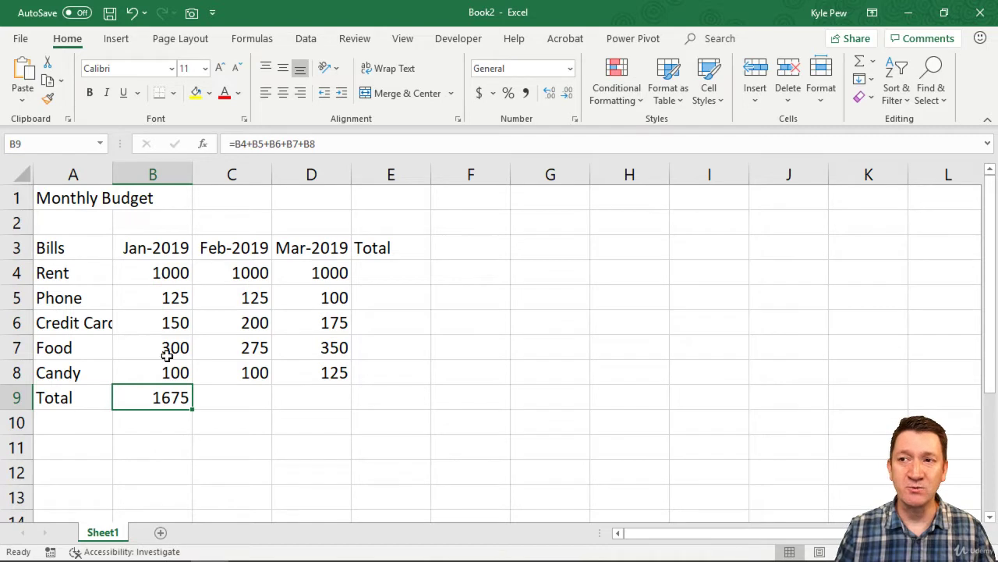
{"action": "double_click", "coordinate": [153, 398]}
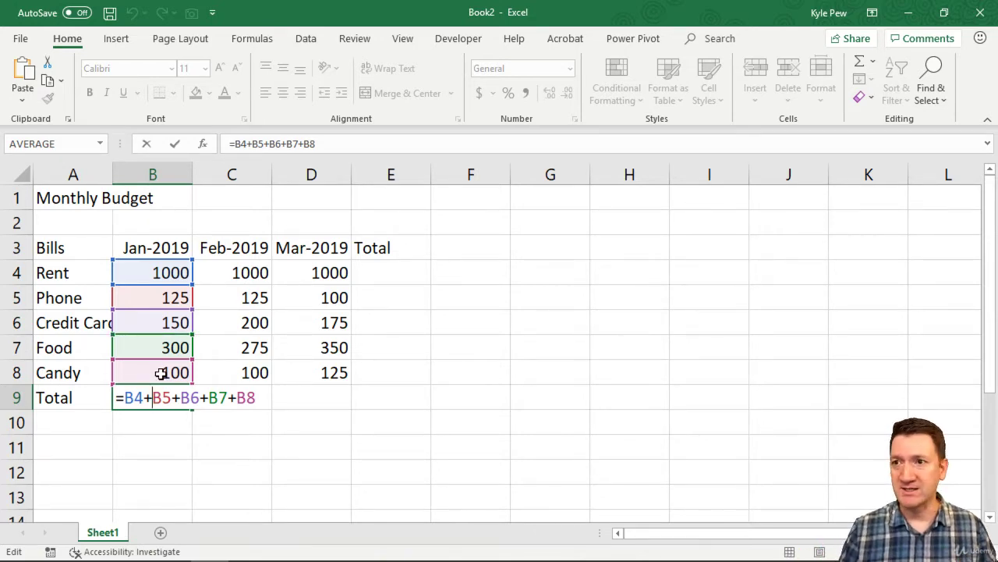
{"action": "key", "text": "Return"}
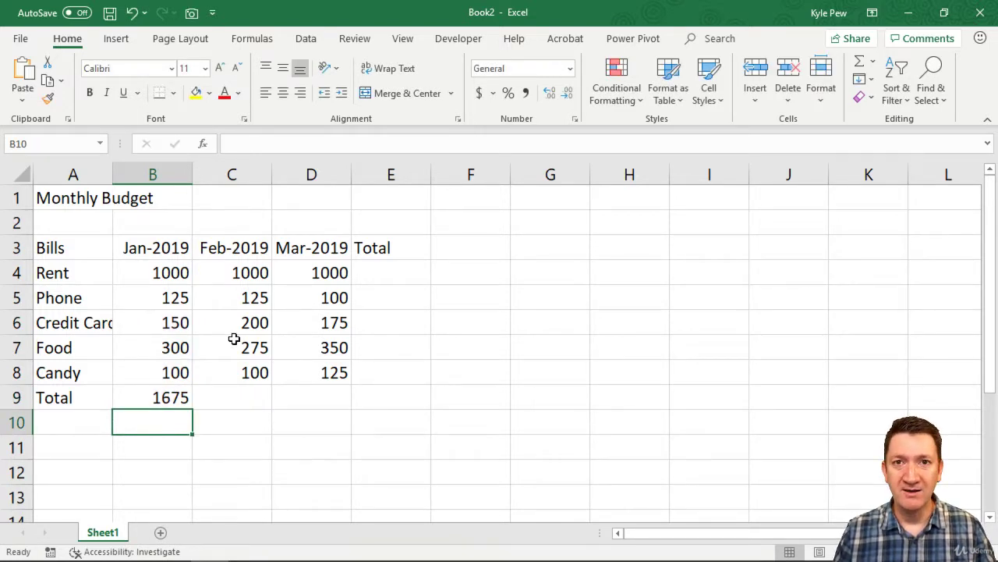
{"action": "left_click", "coordinate": [235, 397]}
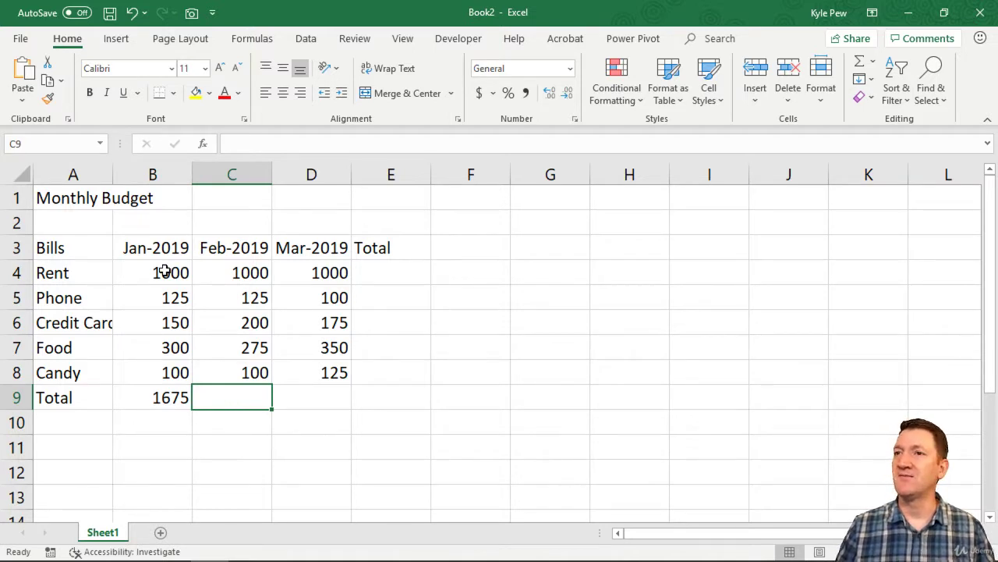
{"action": "left_click_drag", "start_coordinate": [164, 270], "coordinate": [166, 371]}
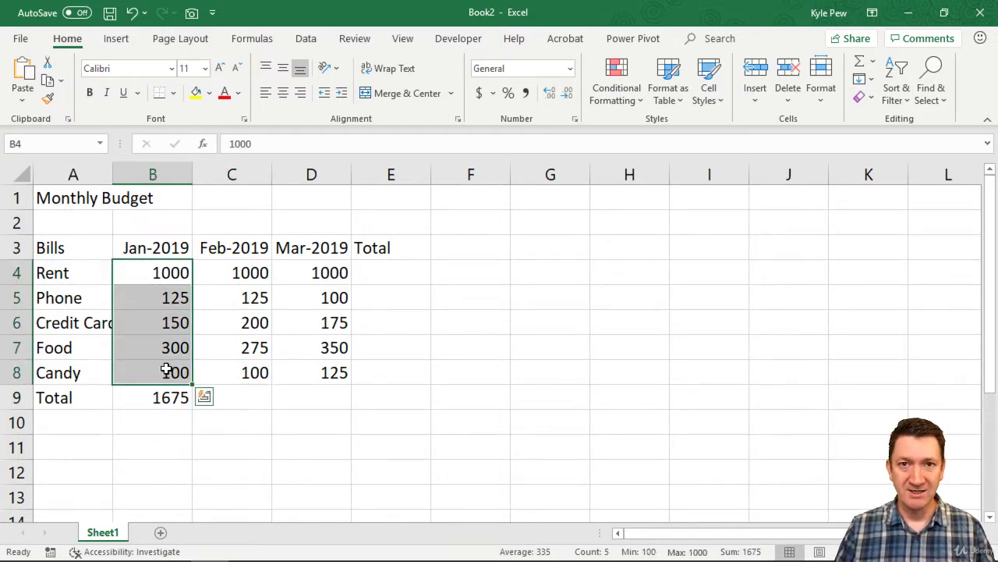
{"action": "left_click_drag", "start_coordinate": [239, 273], "coordinate": [238, 371]}
Copy the Jan-2019 total formula from B9 into C9 for the Feb-2019 total
{"action": "left_click", "coordinate": [163, 399]}
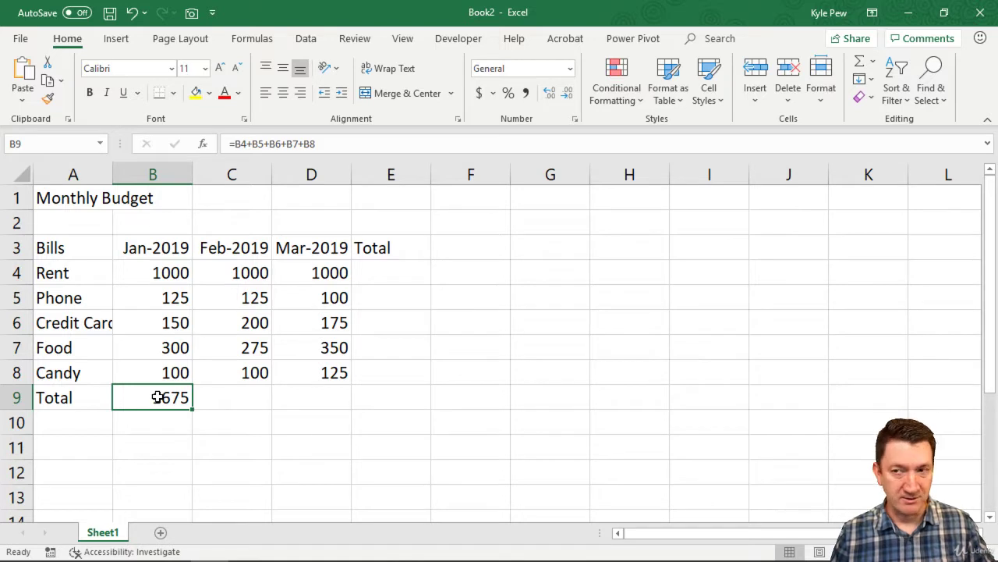
{"action": "key", "text": "ctrl+c"}
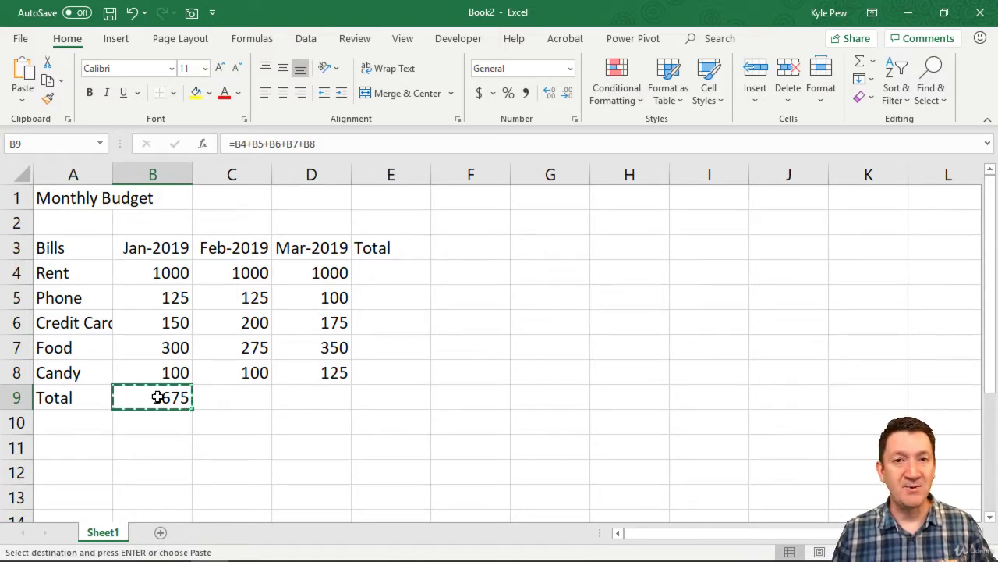
{"action": "left_click", "coordinate": [237, 396]}
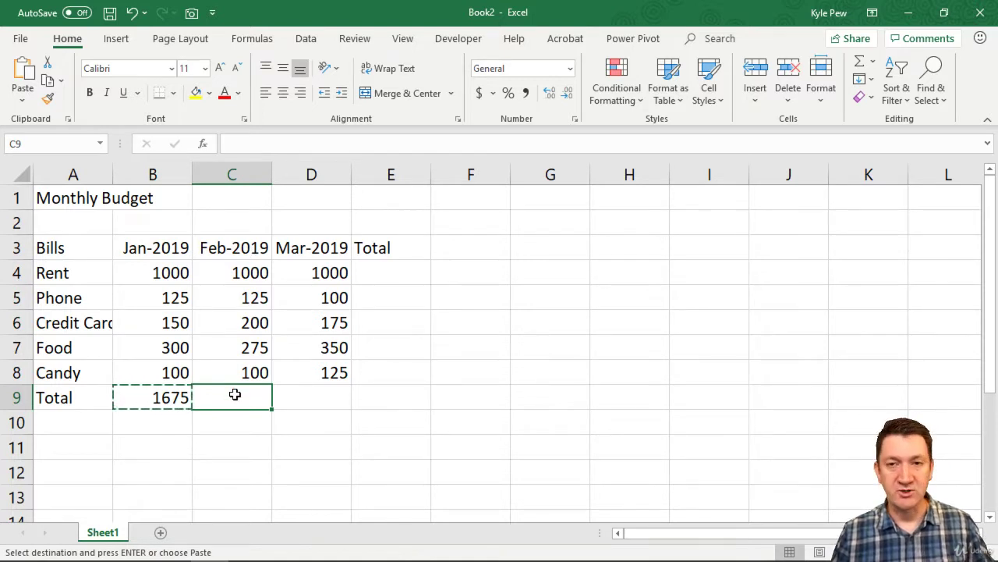
{"action": "key", "text": "ctrl+v"}
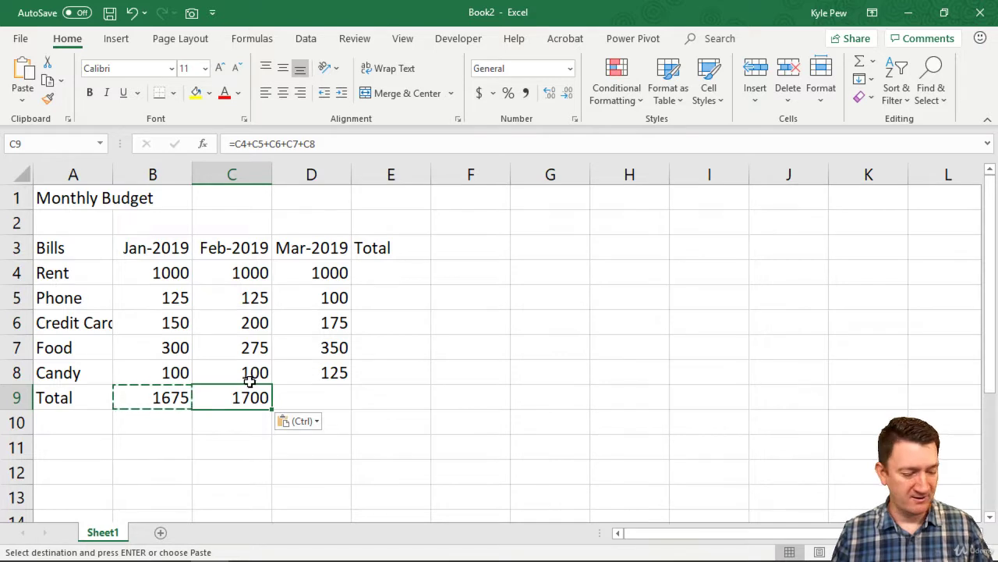
{"action": "key", "text": "Escape"}
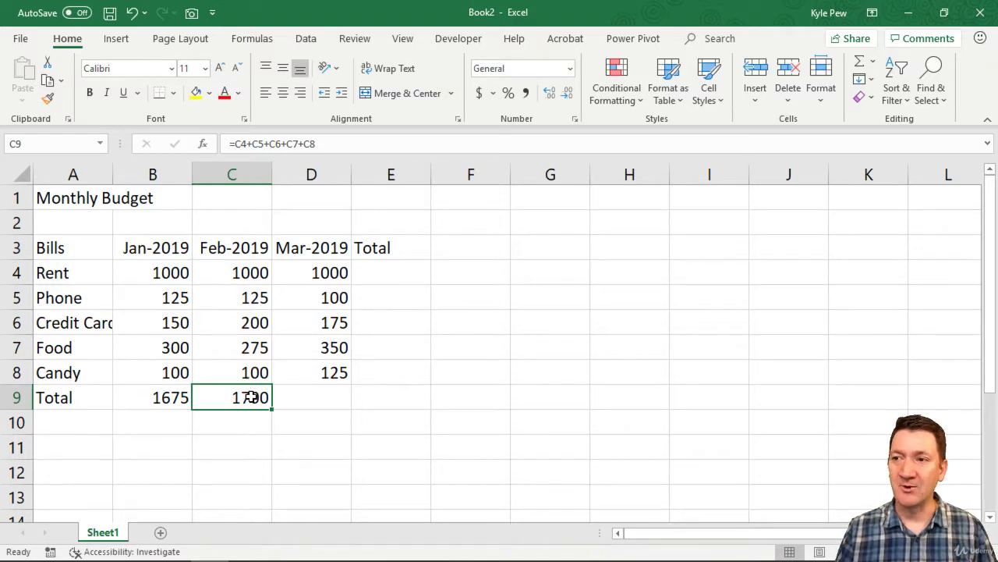
Compare the cell references in the C9 and B9 formulas, tracing the cells above C9 from C8 up to C4
{"action": "double_click", "coordinate": [252, 397]}
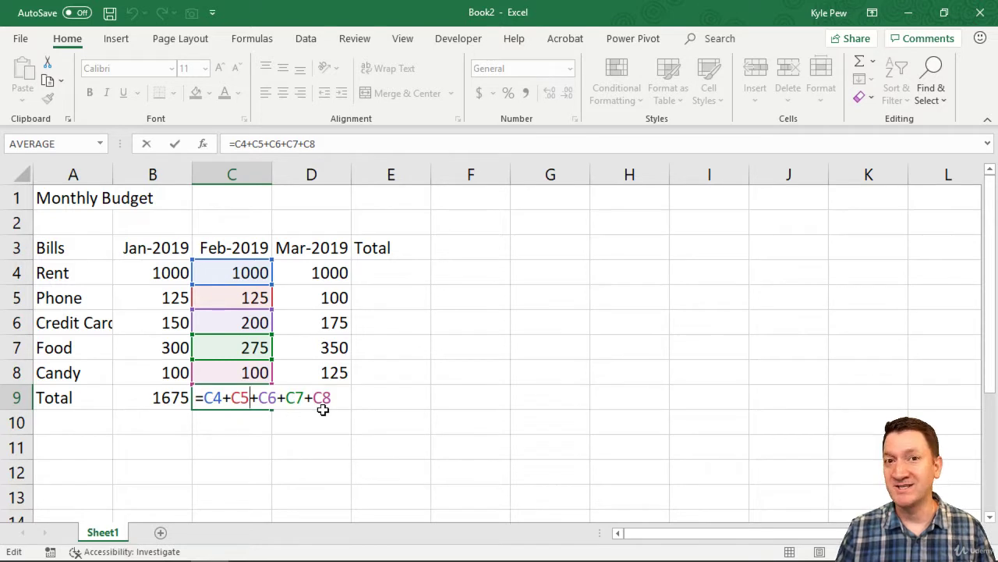
{"action": "key", "text": "ctrl+Return"}
{"action": "double_click", "coordinate": [163, 397]}
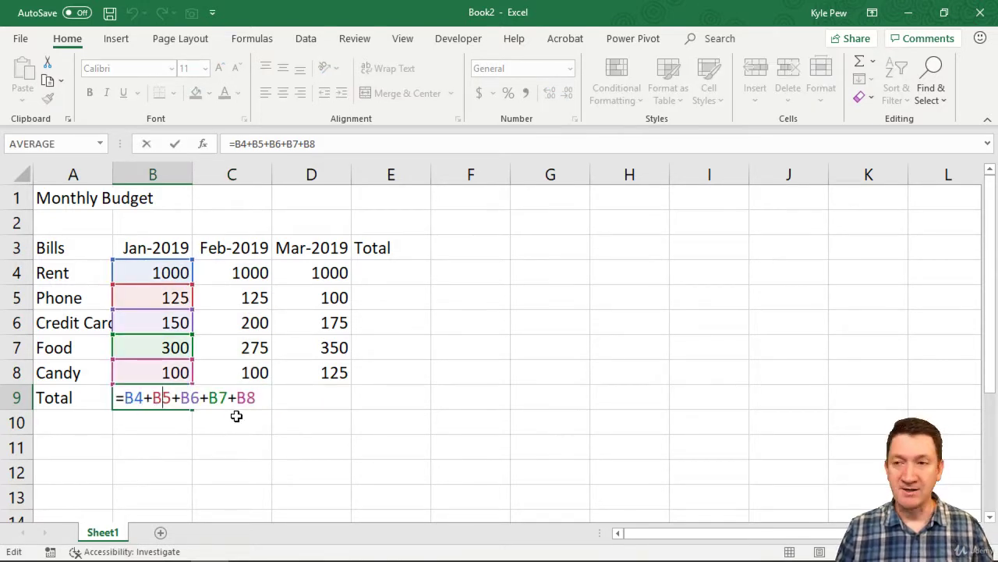
{"action": "key", "text": "Escape"}
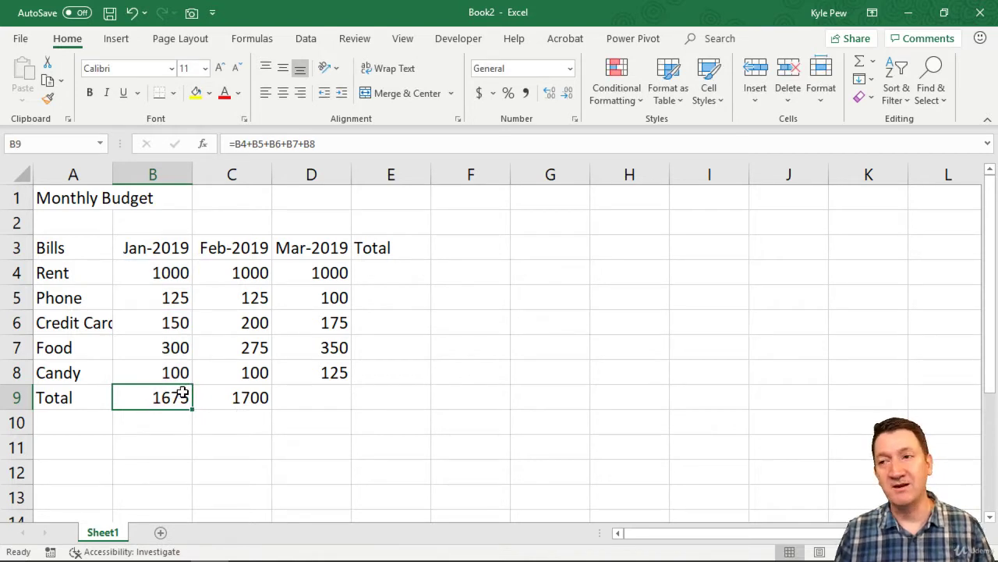
{"action": "left_click", "coordinate": [234, 399]}
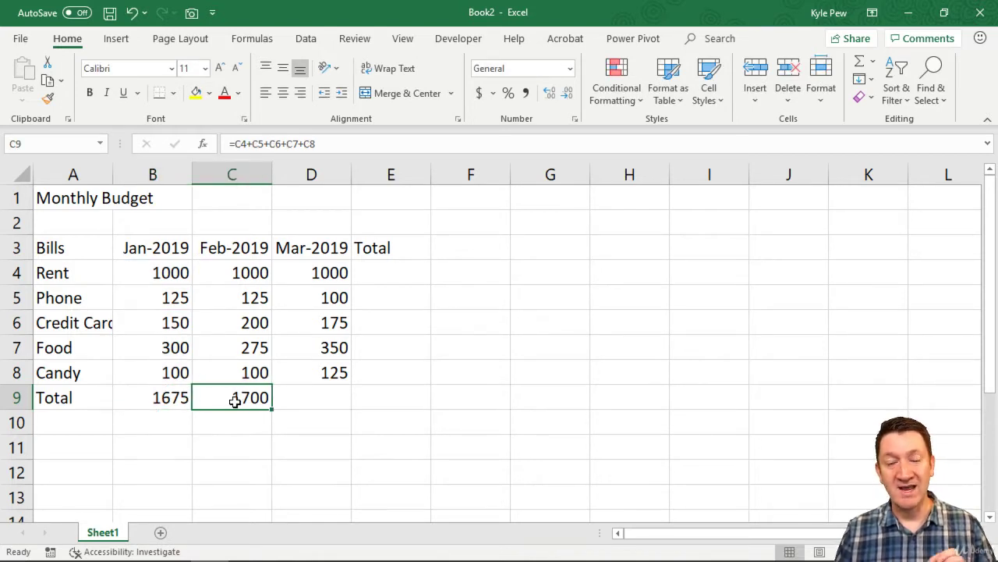
{"action": "left_click", "coordinate": [226, 371]}
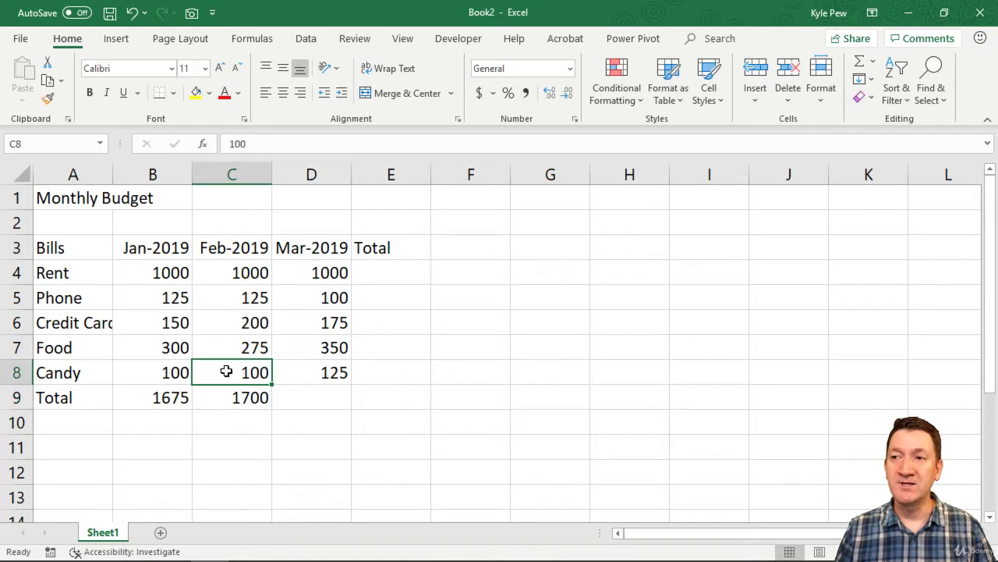
{"action": "left_click", "coordinate": [230, 343]}
{"action": "left_click", "coordinate": [234, 320]}
{"action": "left_click", "coordinate": [238, 295]}
{"action": "left_click", "coordinate": [239, 278]}
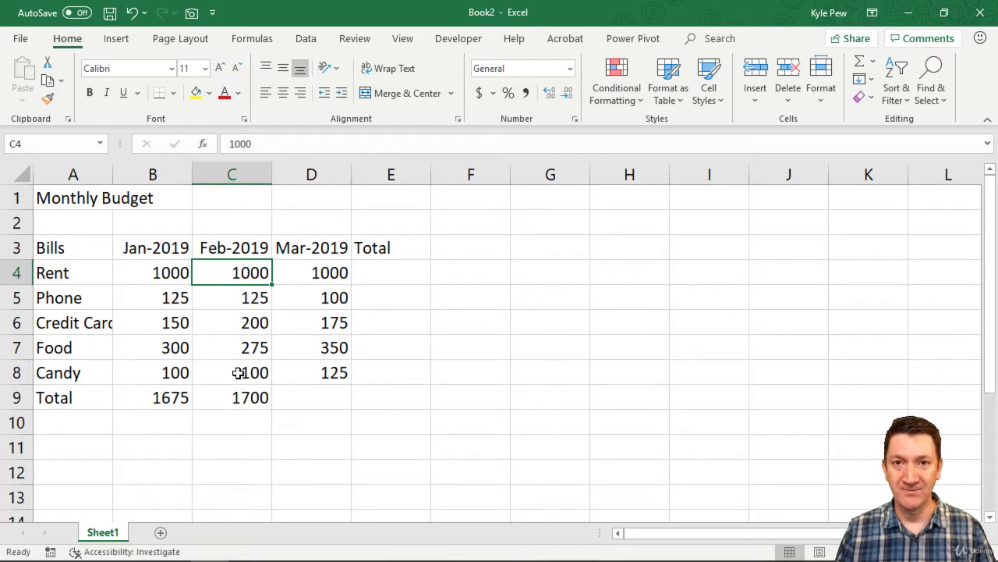
Copy the Feb-2019 total formula from C9 into D9 and inspect the cell references of the pasted formula
{"action": "left_click", "coordinate": [231, 399]}
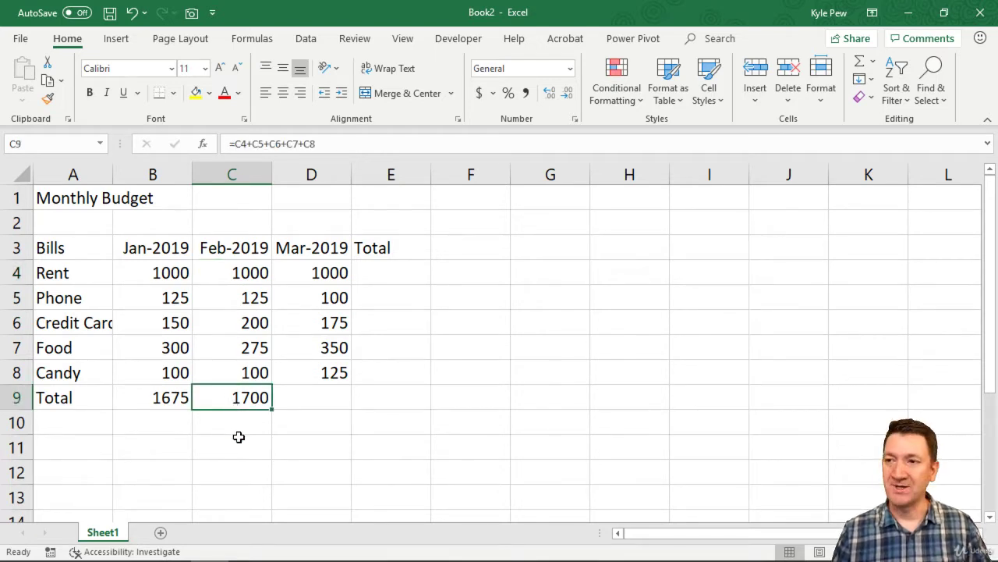
{"action": "key", "text": "ctrl+c"}
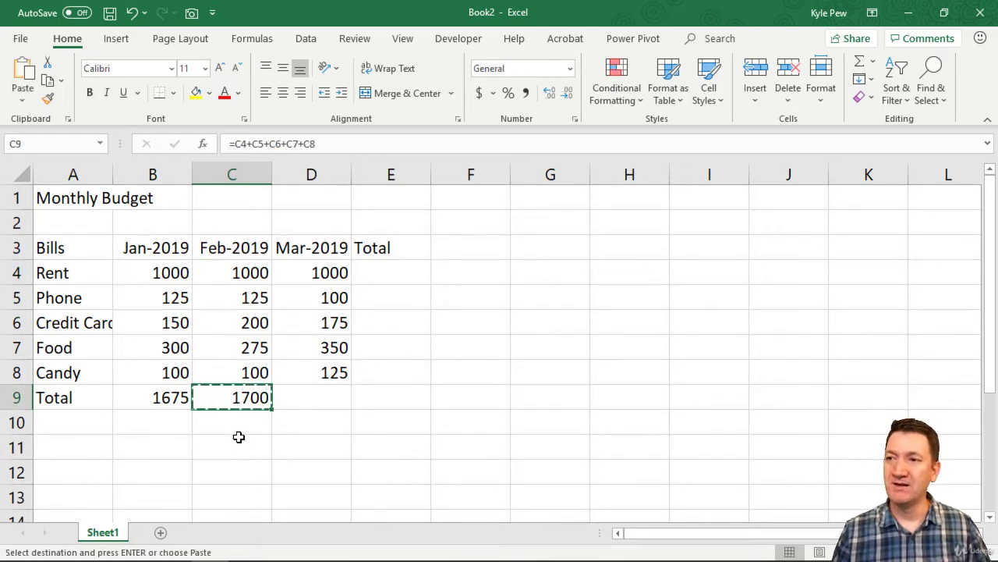
{"action": "left_click", "coordinate": [300, 390]}
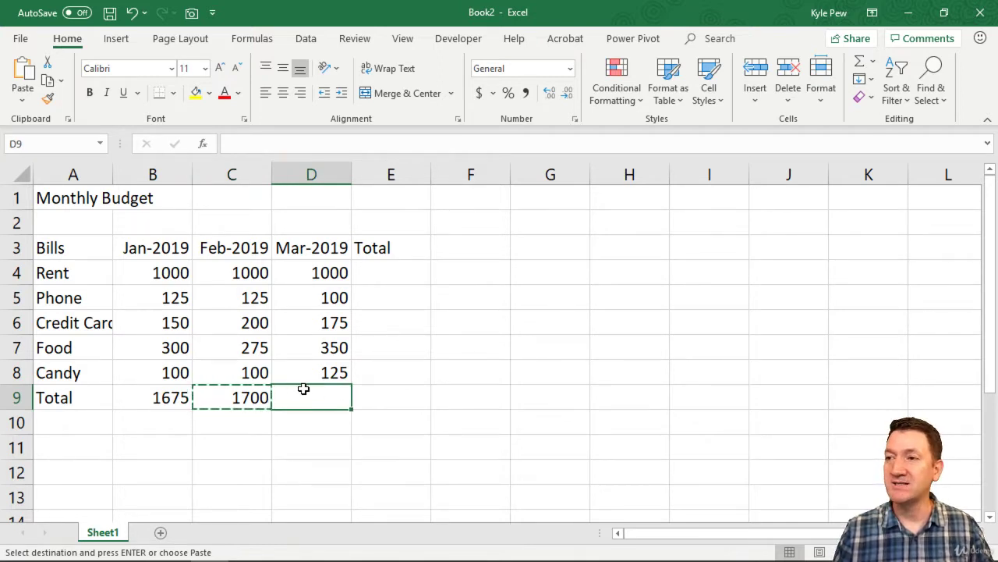
{"action": "key", "text": "ctrl+v"}
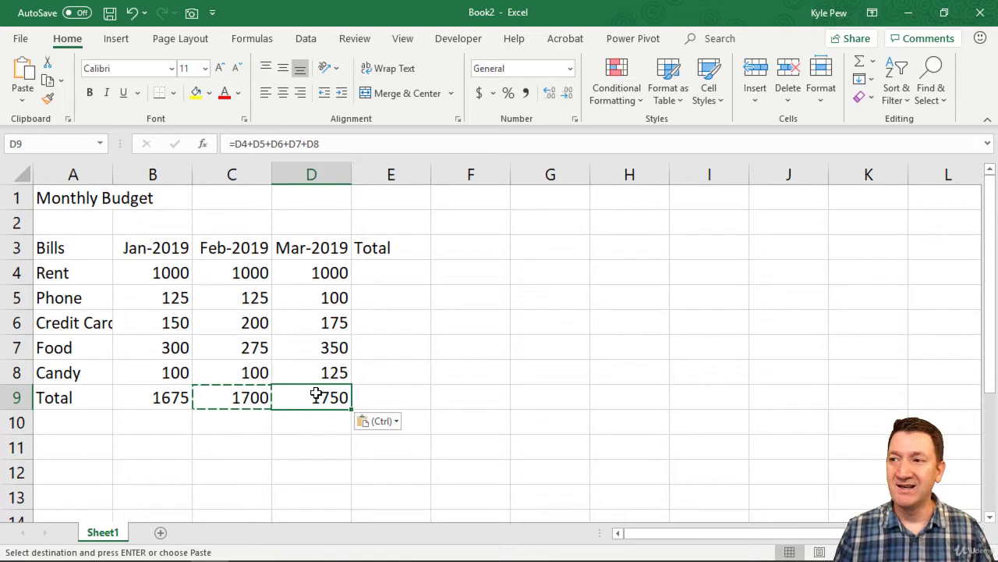
{"action": "double_click", "coordinate": [322, 397]}
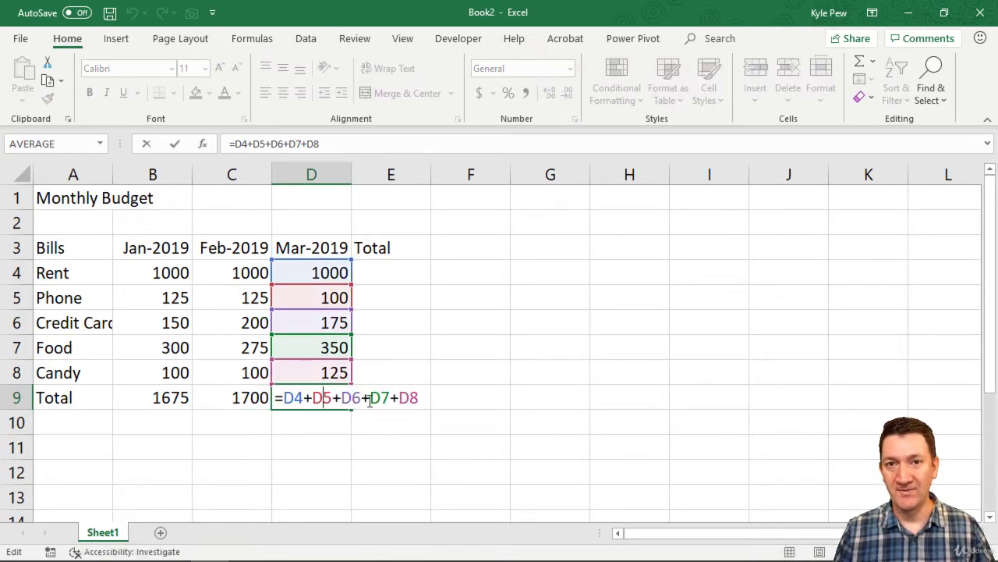
{"action": "key", "text": "Escape"}
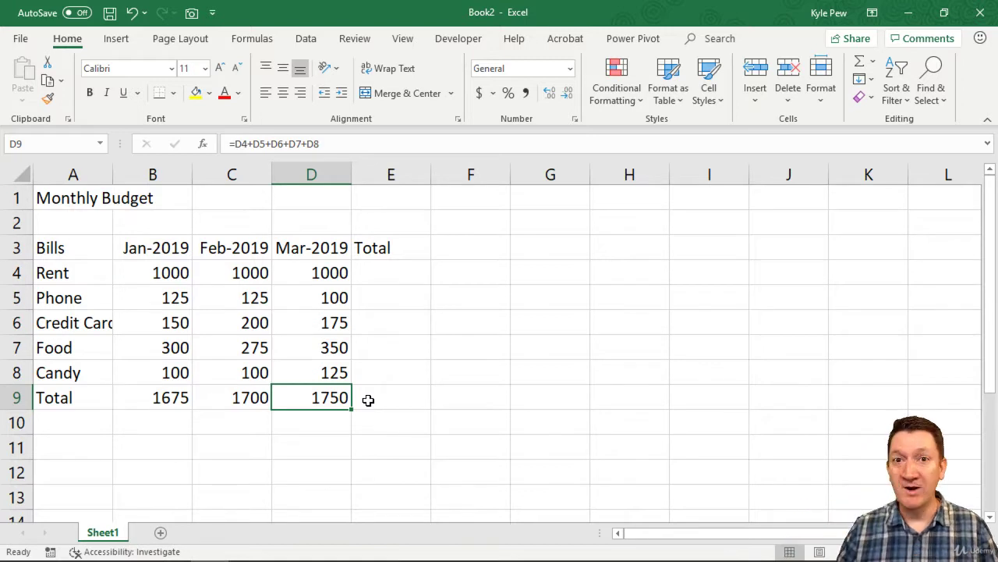
Enter the value 10 in each of the cells I1 through I5 as sample data
{"action": "left_click", "coordinate": [717, 197]}
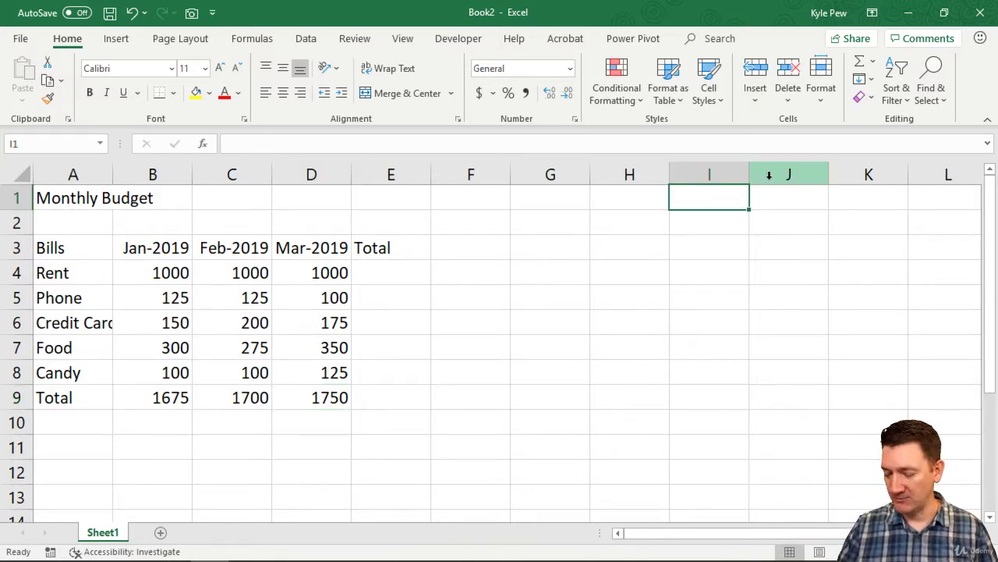
{"action": "type", "text": "10"}
{"action": "key", "text": "Return"}
{"action": "type", "text": "10"}
{"action": "key", "text": "Return"}
{"action": "type", "text": "10"}
{"action": "key", "text": "Return"}
{"action": "type", "text": "1"}
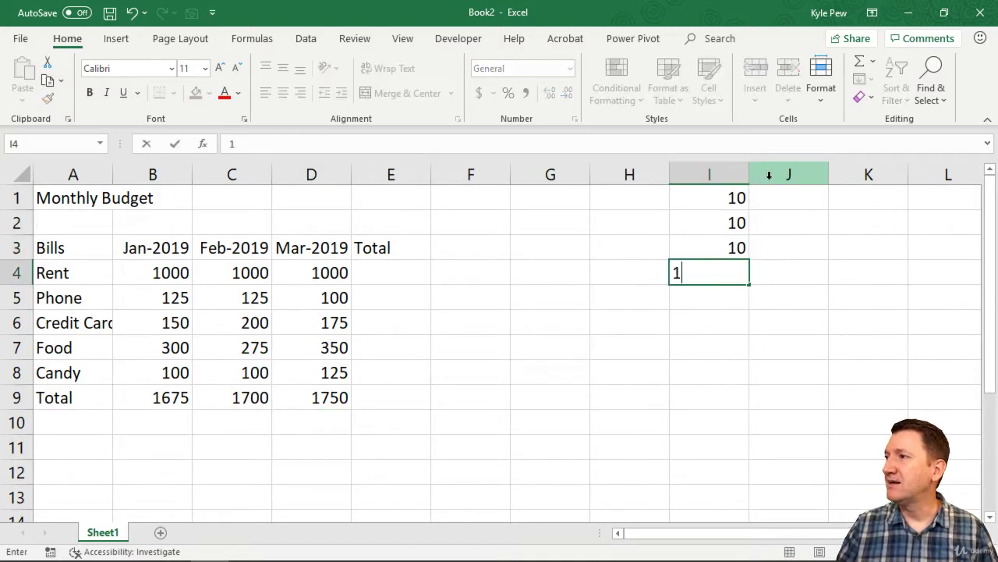
{"action": "type", "text": "0"}
{"action": "key", "text": "Return"}
{"action": "left_click", "coordinate": [713, 290]}
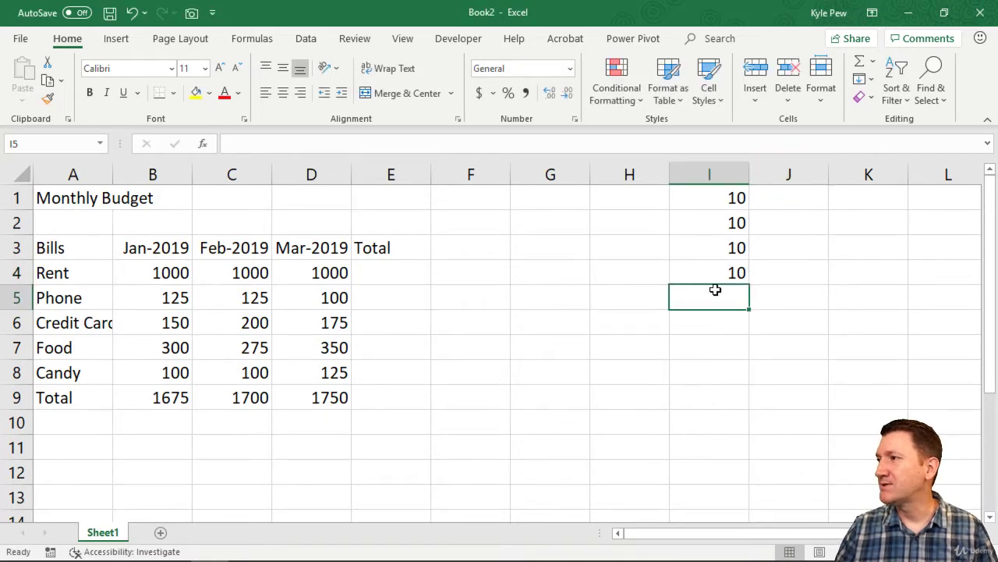
{"action": "type", "text": "10"}
{"action": "key", "text": "Return"}
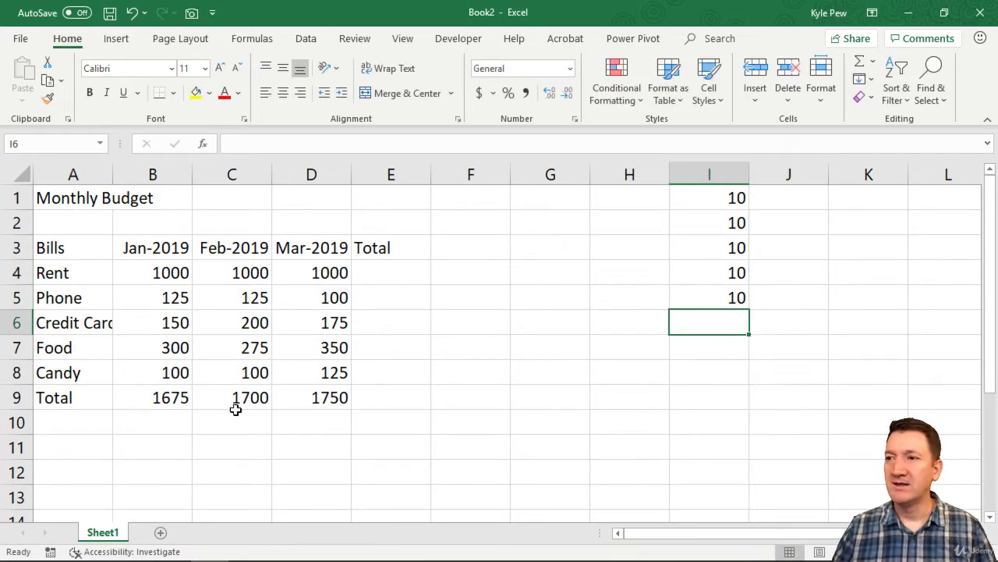
Copy the Mar-2019 total formula from D9 into I6, directly below the sample values
{"action": "left_click", "coordinate": [302, 398]}
{"action": "key", "text": "ctrl+c"}
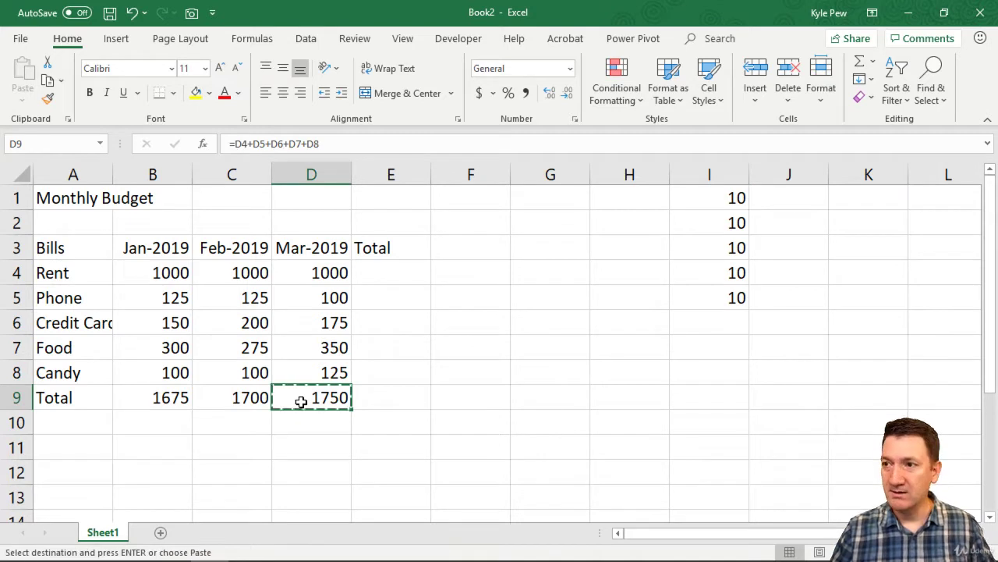
{"action": "left_click", "coordinate": [737, 321]}
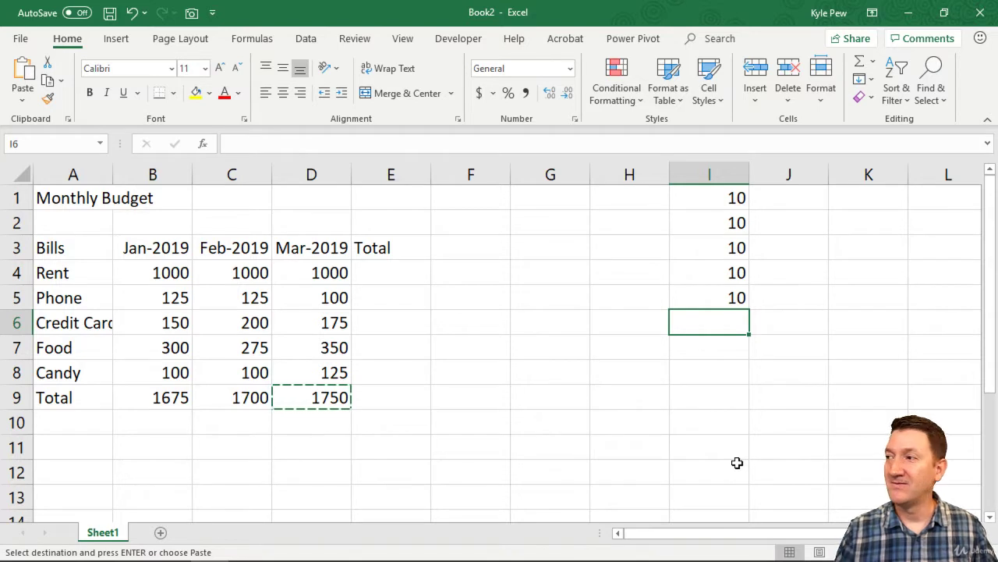
{"action": "key", "text": "ctrl+v"}
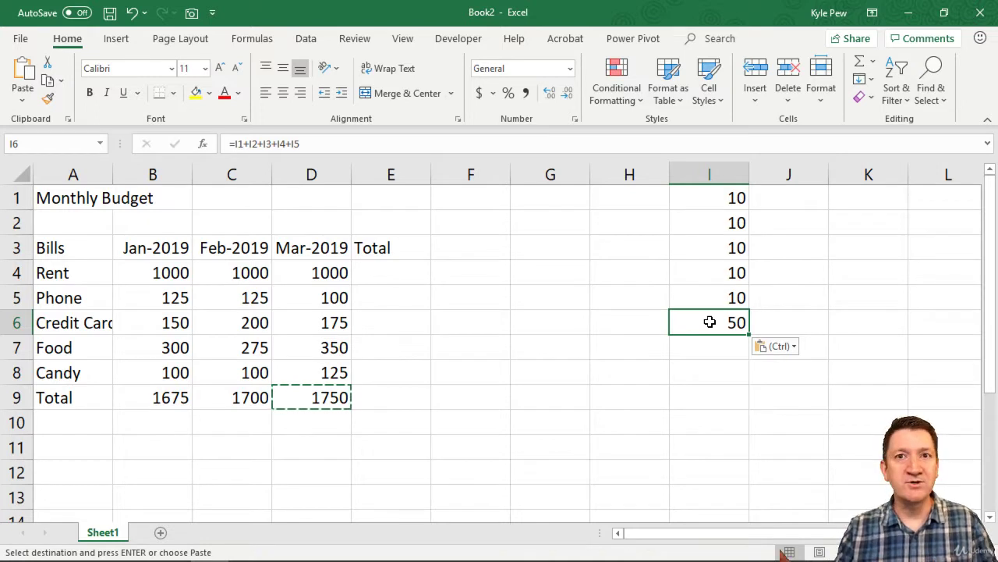
{"action": "left_click", "coordinate": [385, 270]}
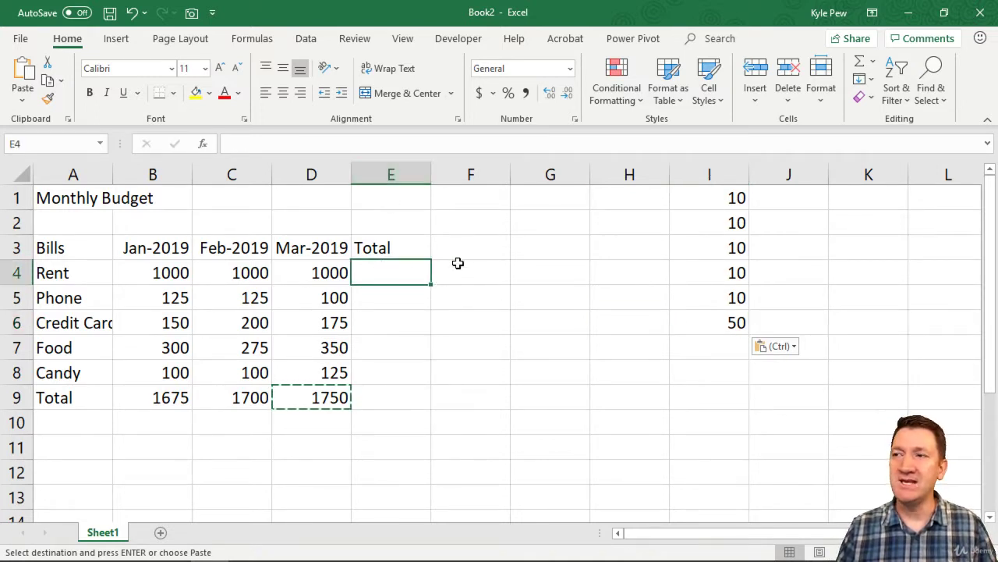
Enter the formula =B4+C4+D4 in E4 to total the Rent row across the three months
{"action": "type", "text": "="}
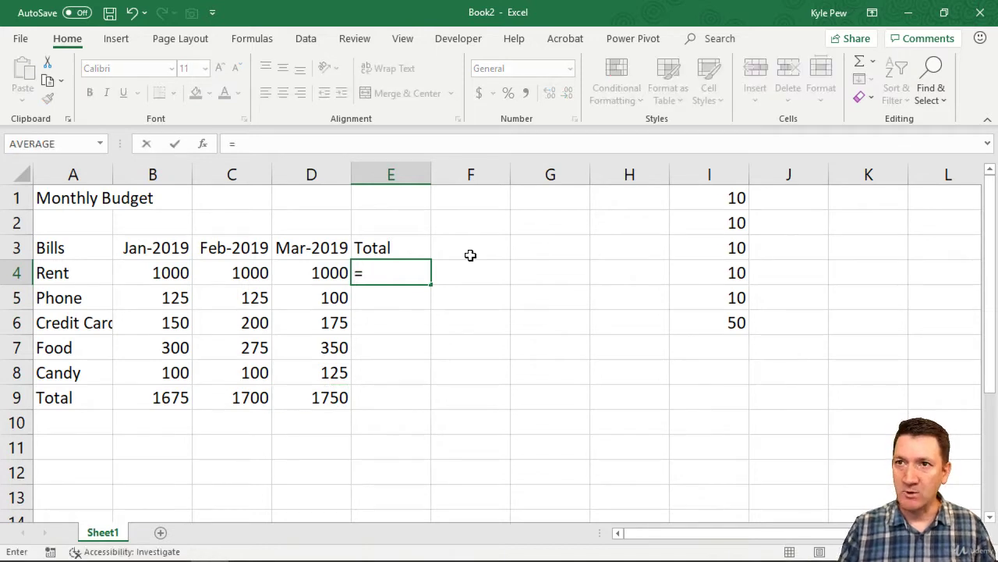
{"action": "type", "text": "b"}
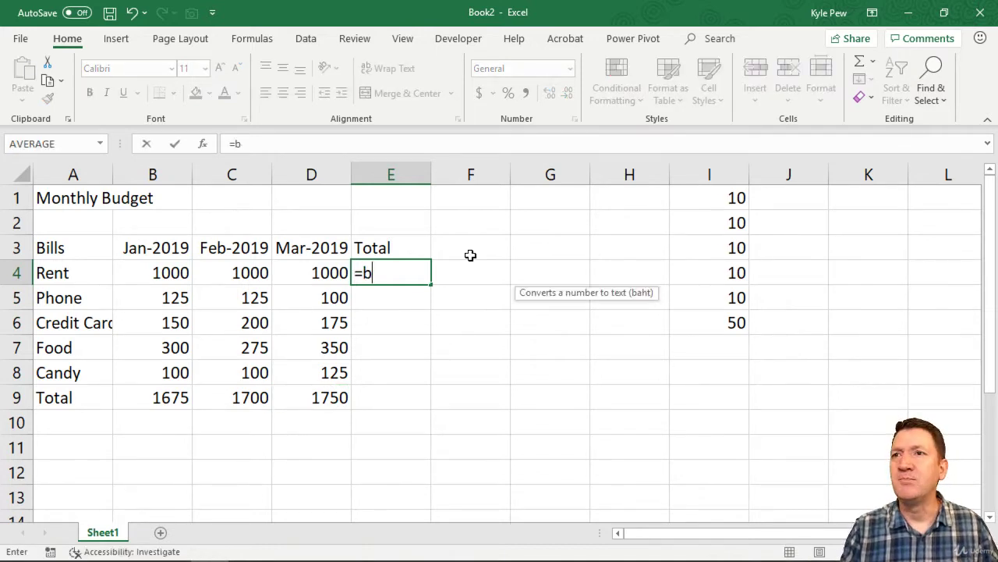
{"action": "type", "text": "4+c4+c"}
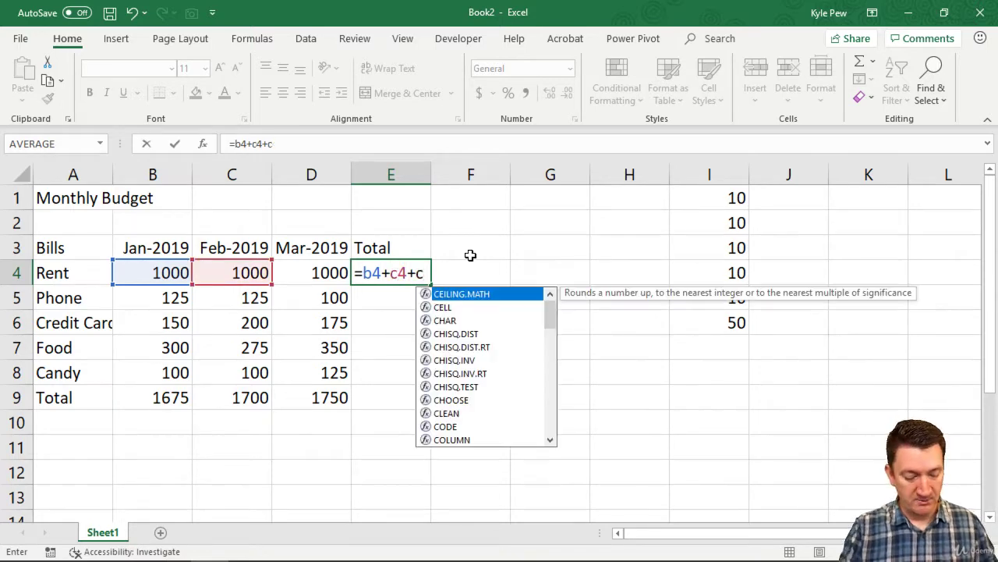
{"action": "key", "text": "BackSpace"}
{"action": "type", "text": "d4"}
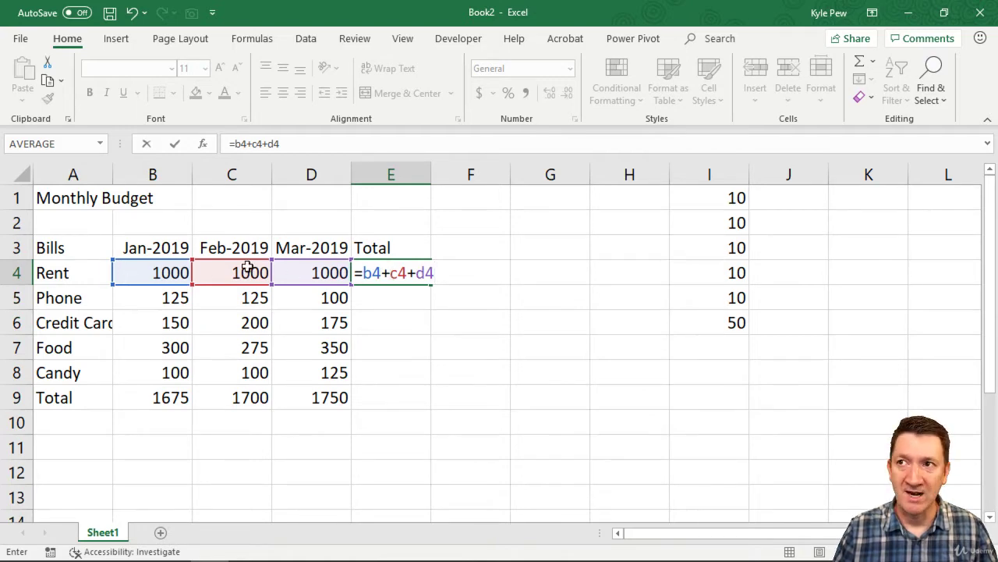
{"action": "key", "text": "Return"}
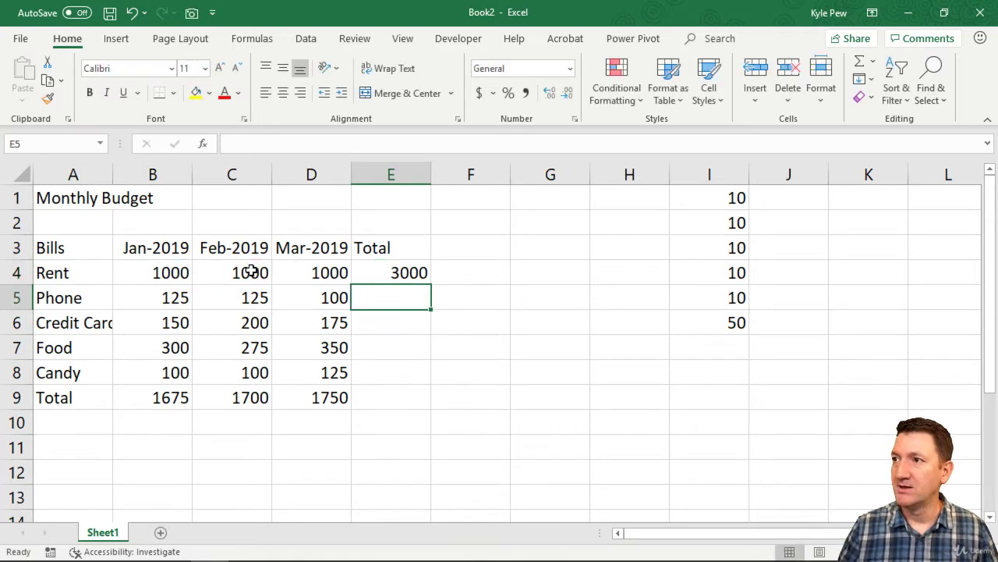
Copy the Rent total formula from E4 into E5 and compare the cell references of both formulas
{"action": "left_click", "coordinate": [411, 273]}
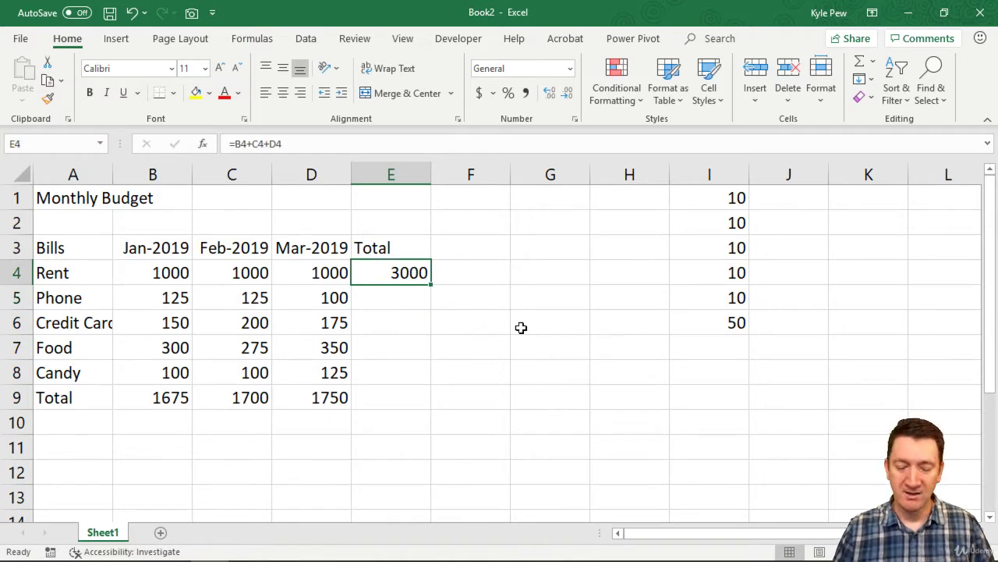
{"action": "key", "text": "ctrl+c"}
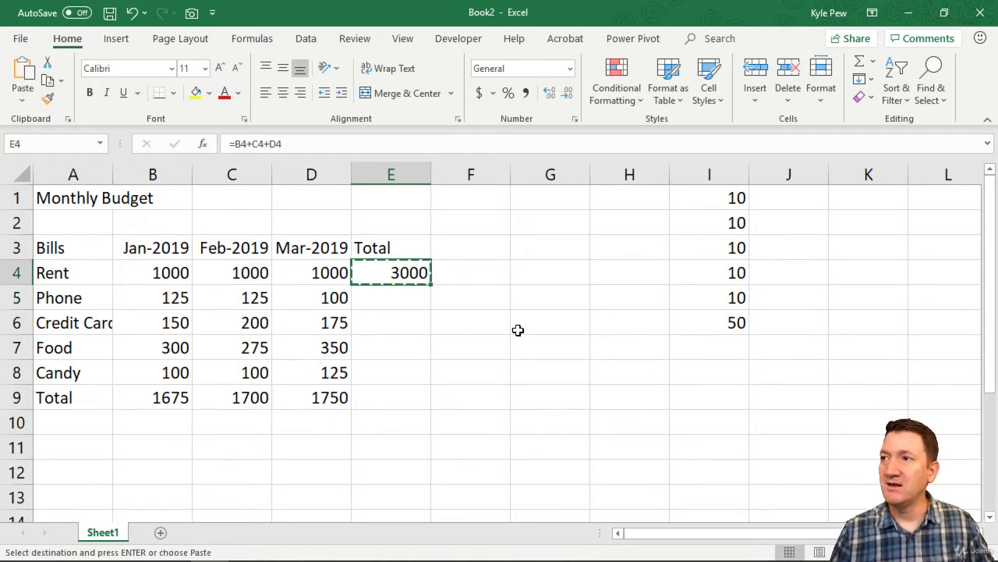
{"action": "left_click", "coordinate": [390, 304]}
{"action": "key", "text": "ctrl+v"}
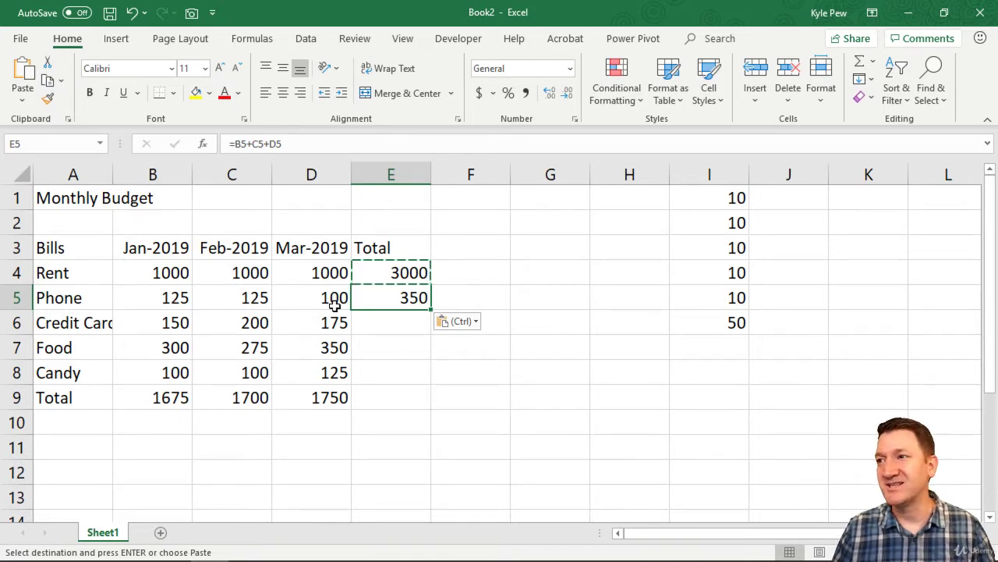
{"action": "double_click", "coordinate": [400, 297]}
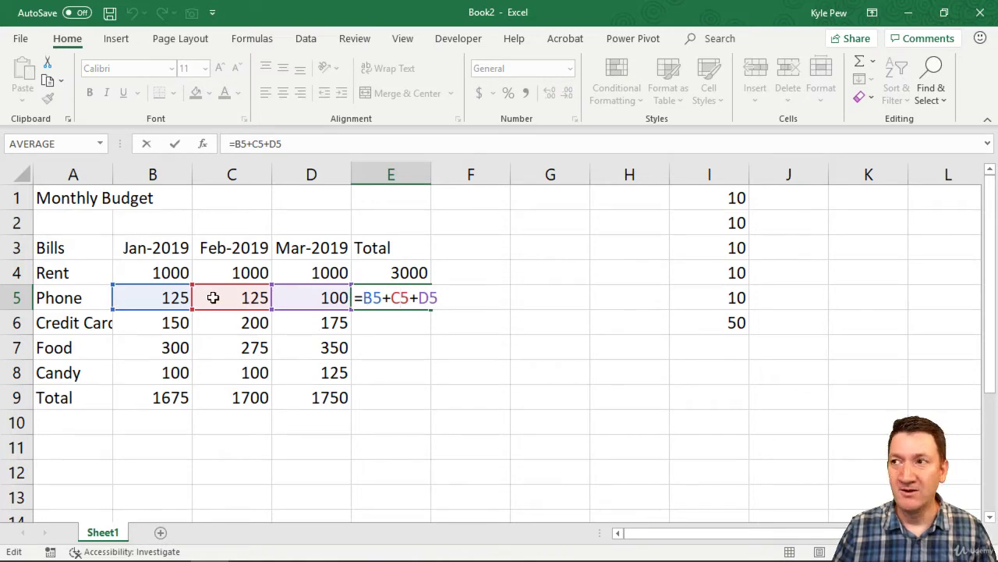
{"action": "key", "text": "Escape"}
{"action": "double_click", "coordinate": [394, 272]}
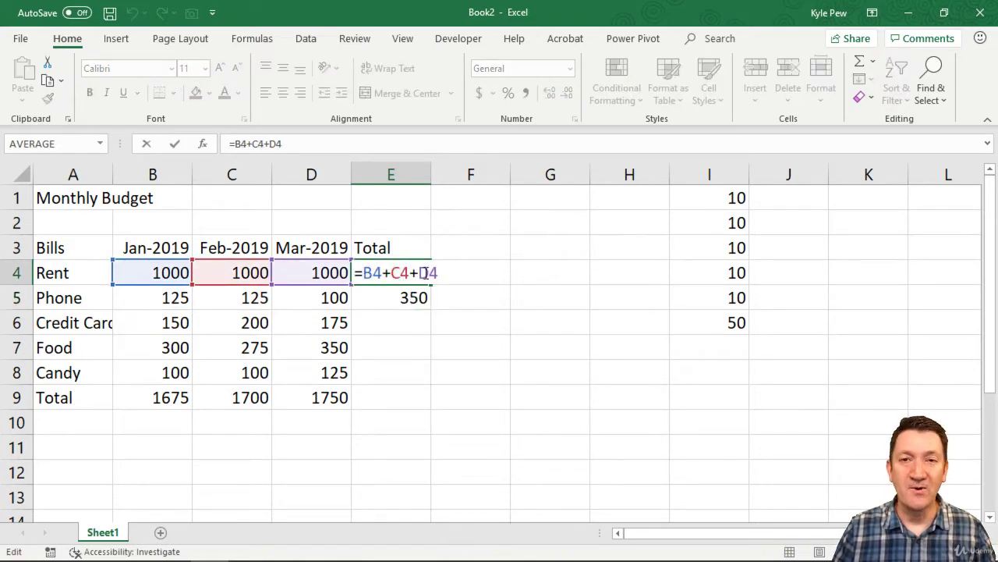
{"action": "key", "text": "Return"}
Copy the Phone total formula from E5 into each of the cells E6 through E9
{"action": "key", "text": "ctrl+c"}
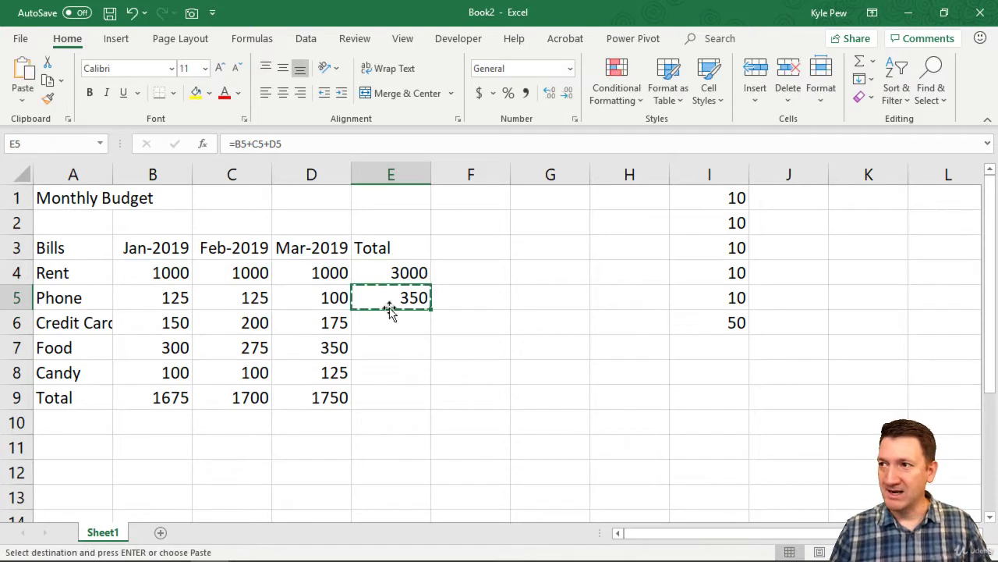
{"action": "left_click", "coordinate": [388, 334]}
{"action": "key", "text": "ctrl+v"}
{"action": "left_click", "coordinate": [382, 355]}
{"action": "key", "text": "ctrl+v"}
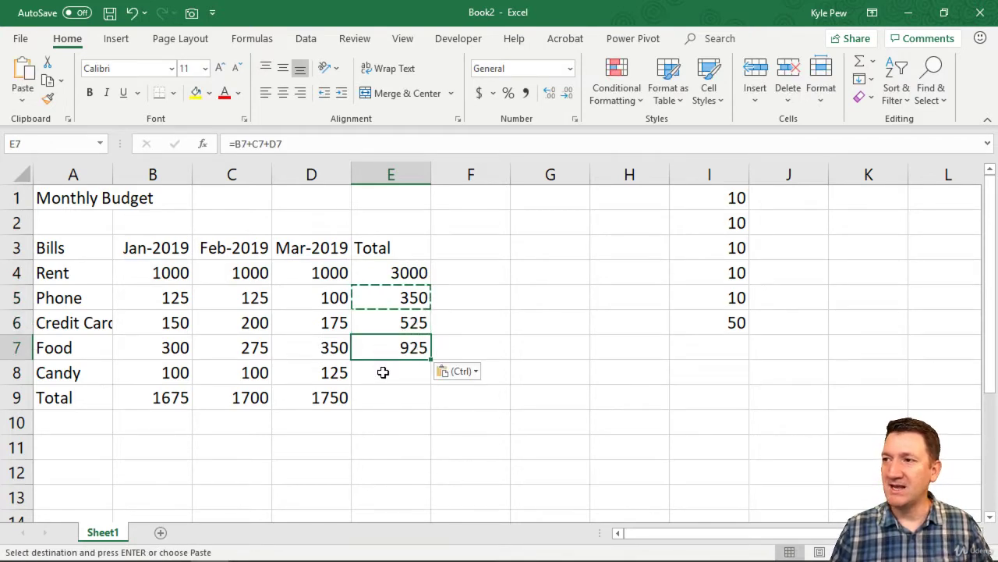
{"action": "left_click", "coordinate": [383, 373]}
{"action": "key", "text": "ctrl+v"}
{"action": "left_click", "coordinate": [383, 394]}
{"action": "key", "text": "ctrl+v"}
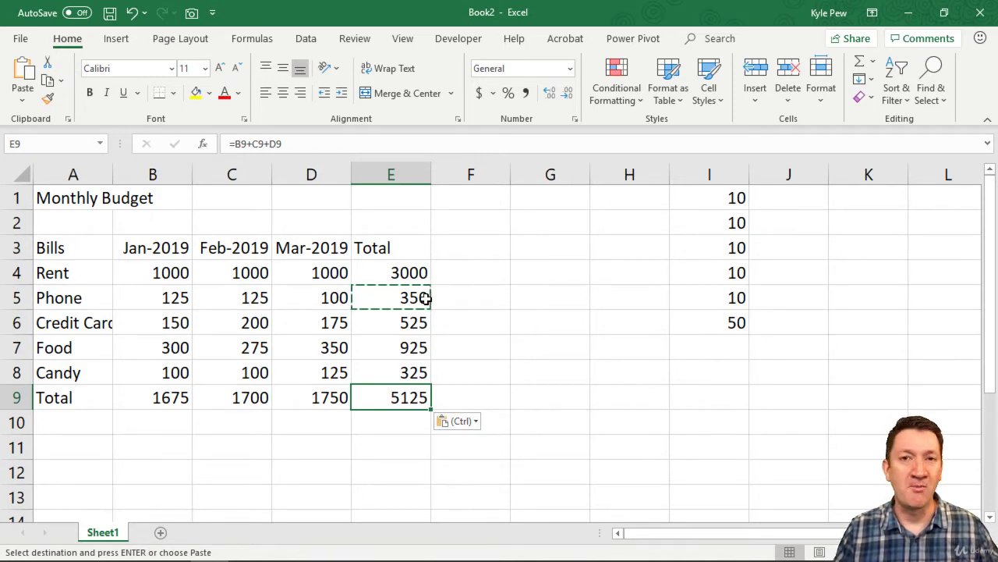
Clear the sample values and the copied total formula from cells I1 through I6
{"action": "key", "text": "Escape"}
{"action": "left_click_drag", "start_coordinate": [723, 202], "coordinate": [698, 320]}
{"action": "key", "text": "Delete"}
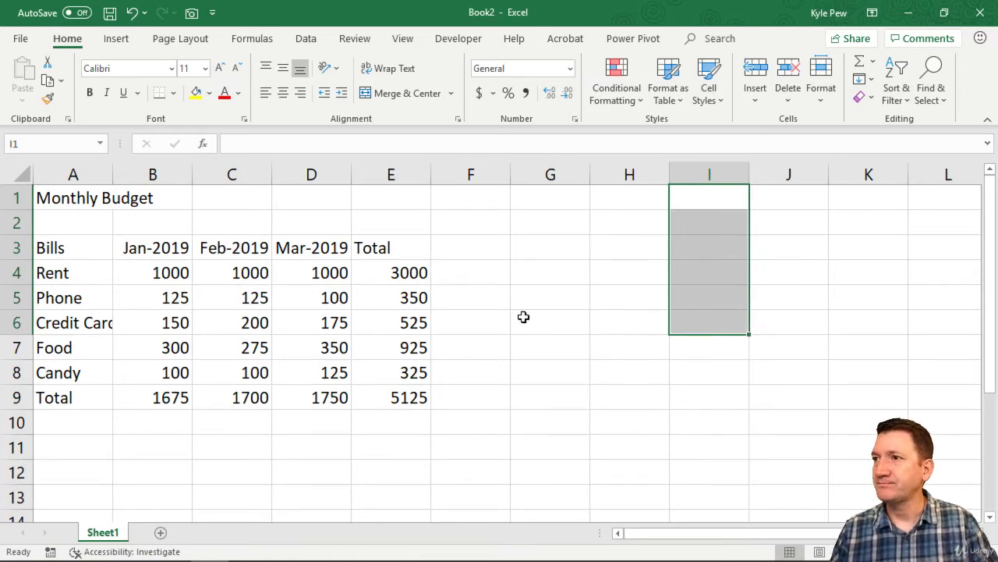
Add the column heading Percent in F3, next to the Total heading
{"action": "left_click", "coordinate": [136, 273]}
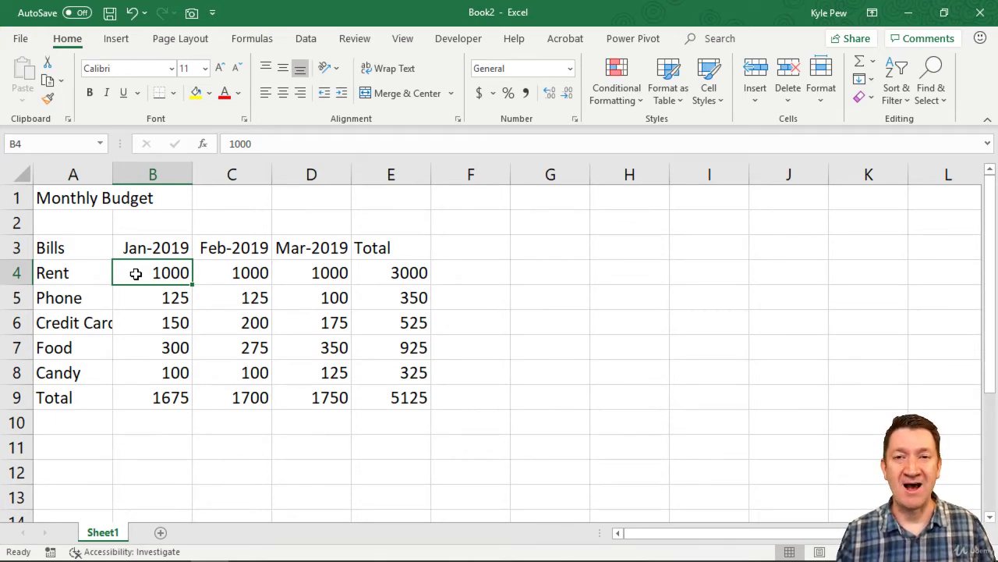
{"action": "left_click_drag", "start_coordinate": [387, 278], "coordinate": [383, 393]}
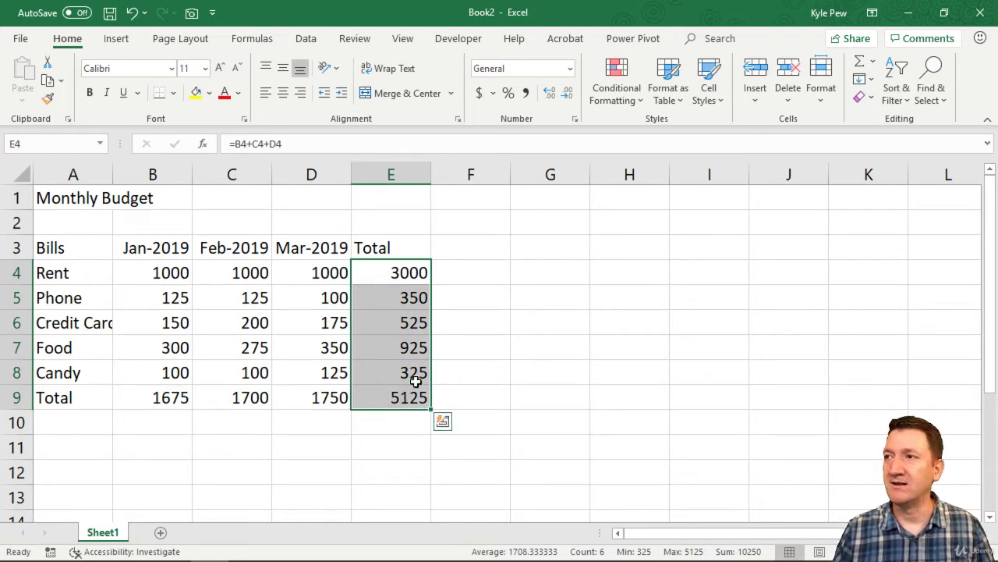
{"action": "left_click", "coordinate": [462, 251]}
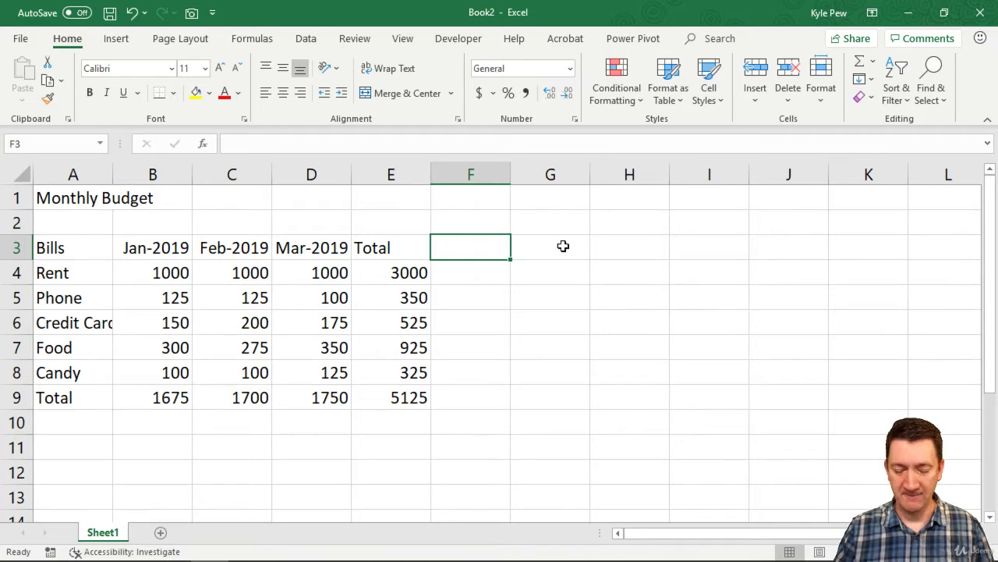
{"action": "type", "text": "Pere"}
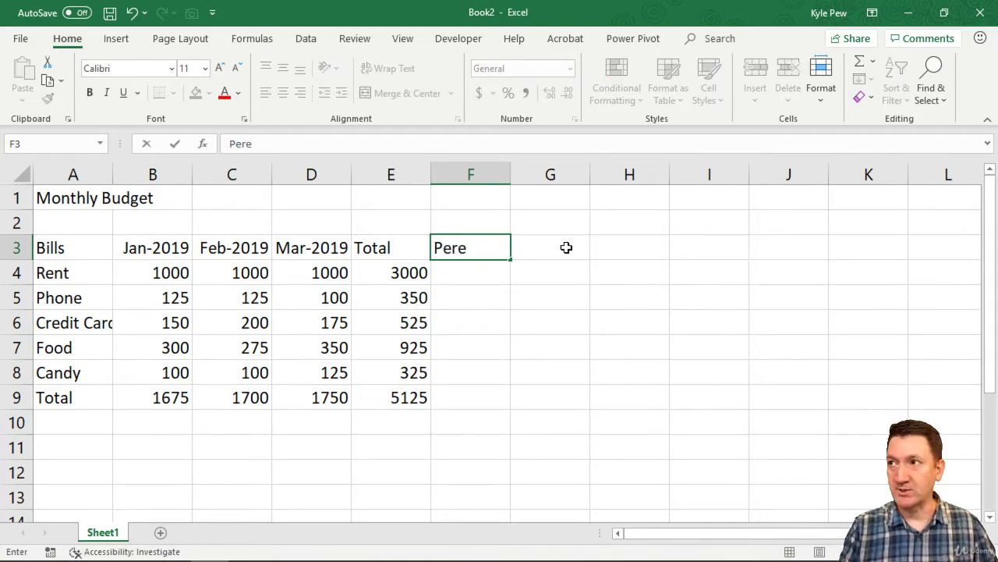
{"action": "key", "text": "BackSpace"}
{"action": "type", "text": "cent"}
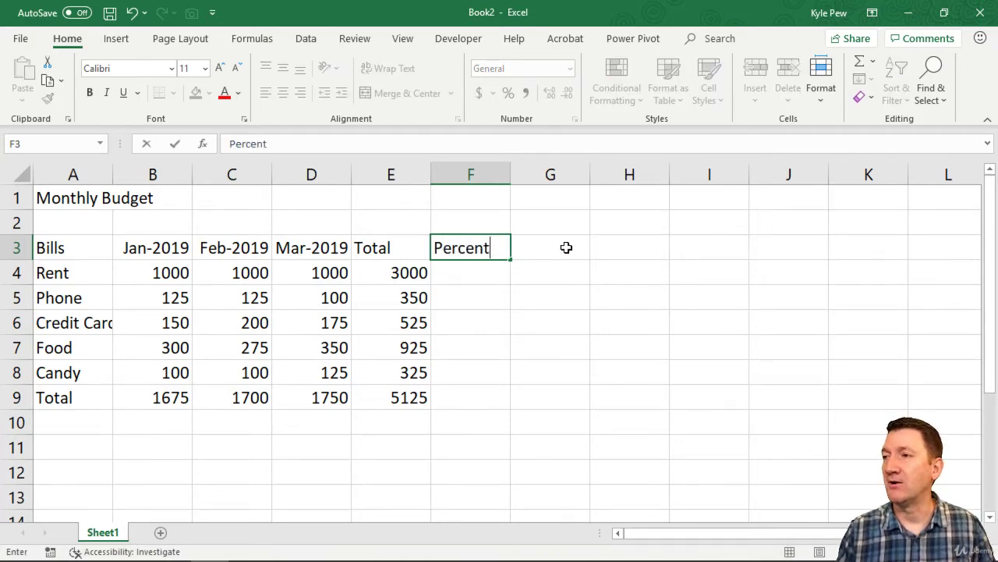
{"action": "key", "text": "Return"}
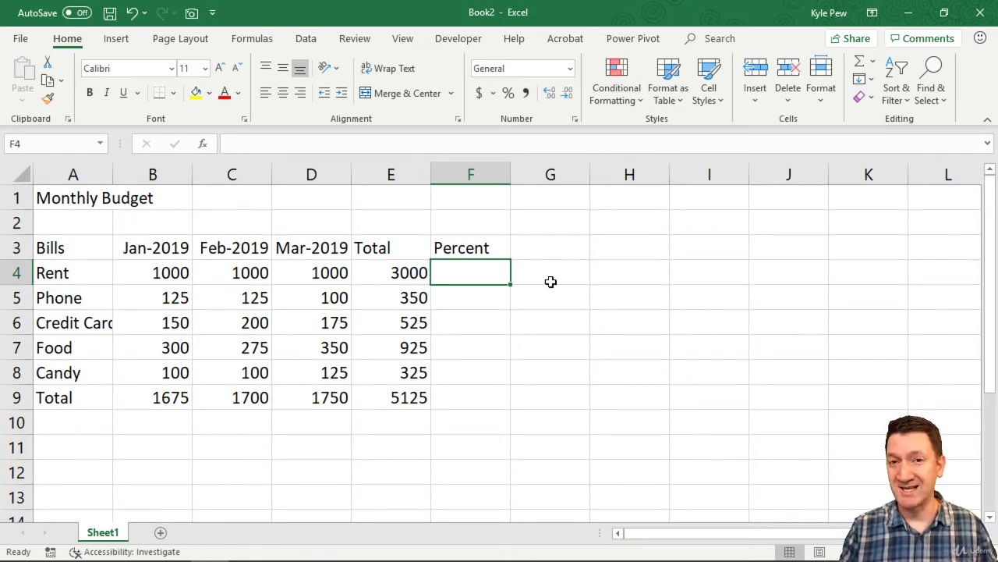
Enter the formula =E4/E9 in F4 for Rent's share of the grand total and review its cell references
{"action": "type", "text": "="}
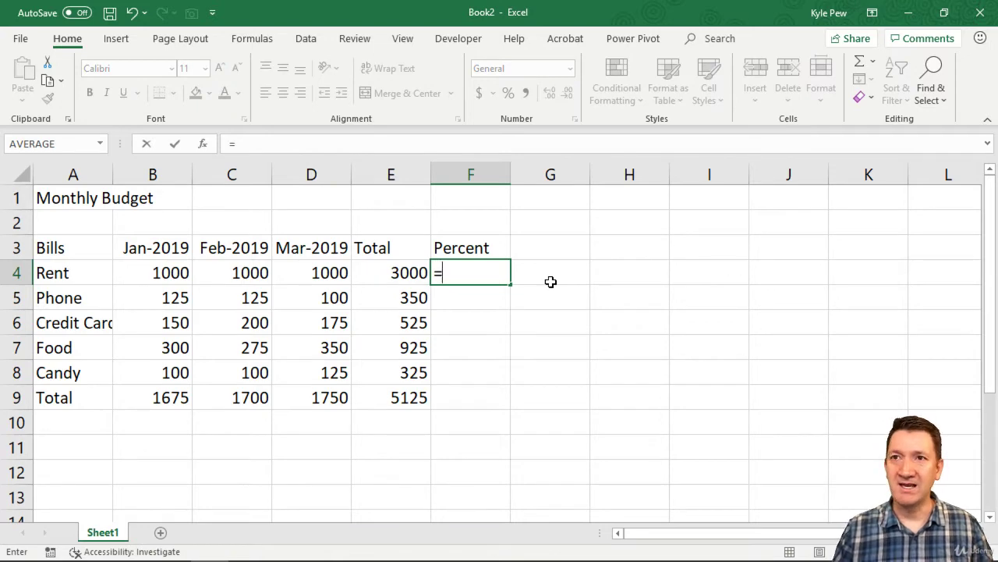
{"action": "left_click", "coordinate": [399, 272]}
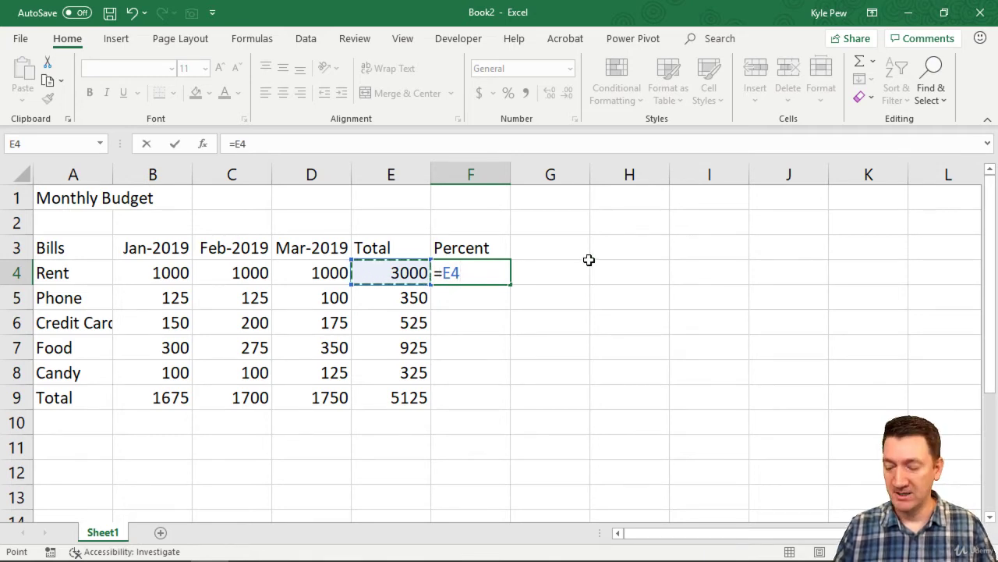
{"action": "type", "text": "/"}
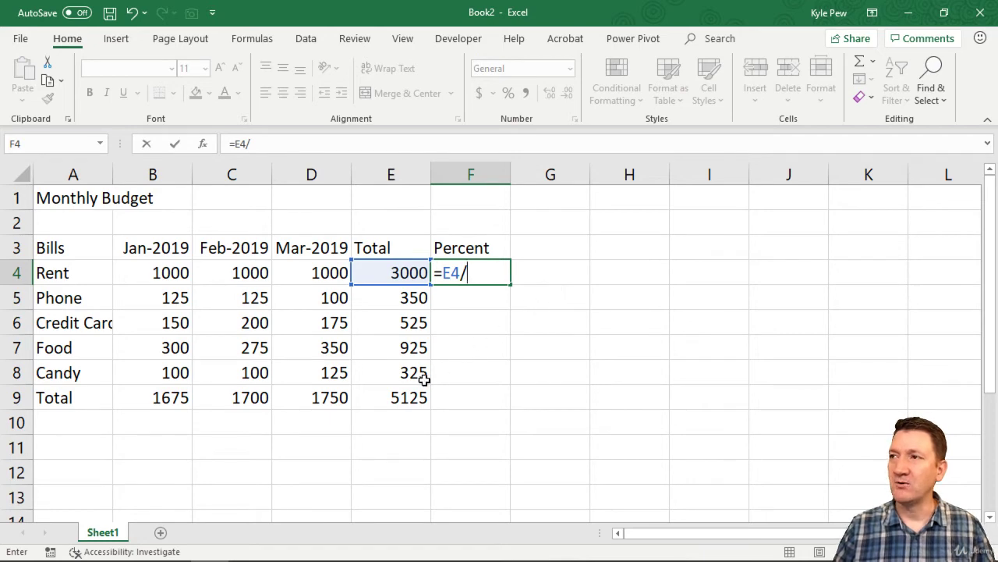
{"action": "left_click", "coordinate": [403, 397]}
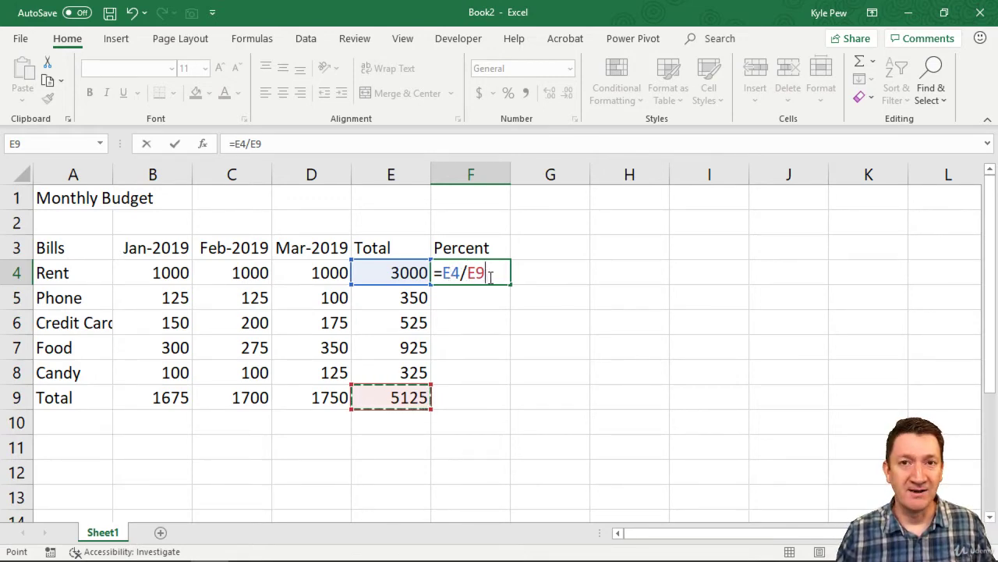
{"action": "key", "text": "Return"}
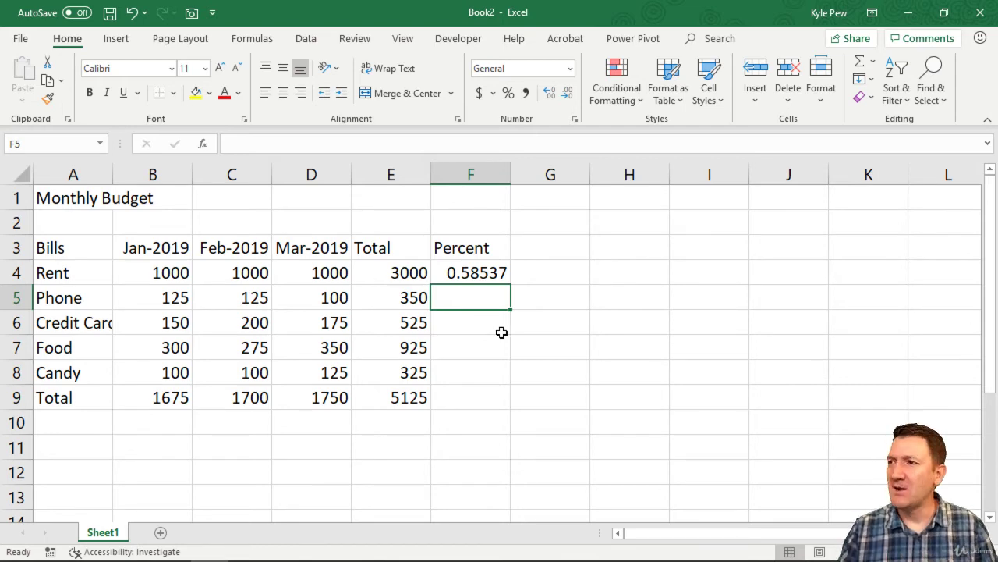
{"action": "double_click", "coordinate": [487, 271]}
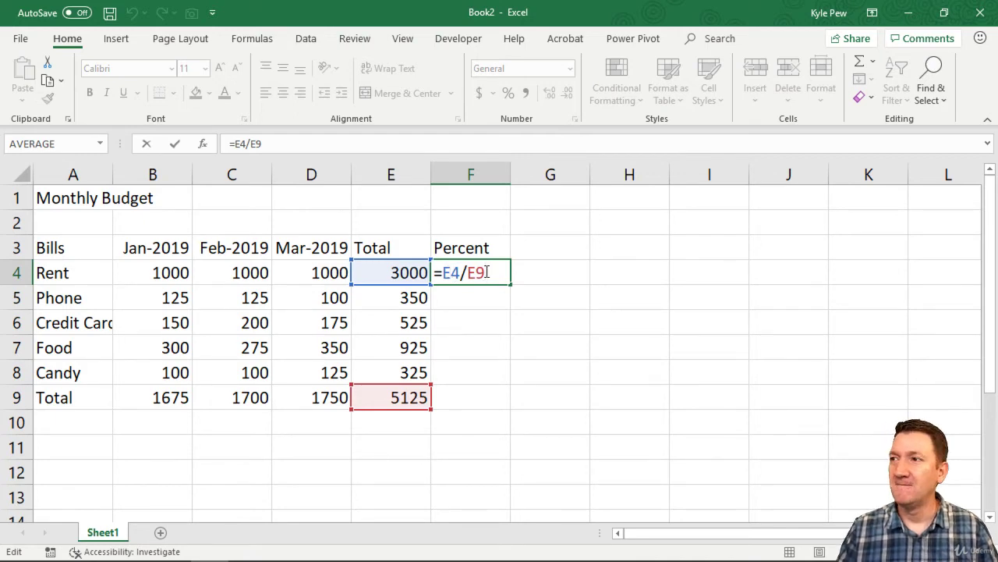
{"action": "key", "text": "Return"}
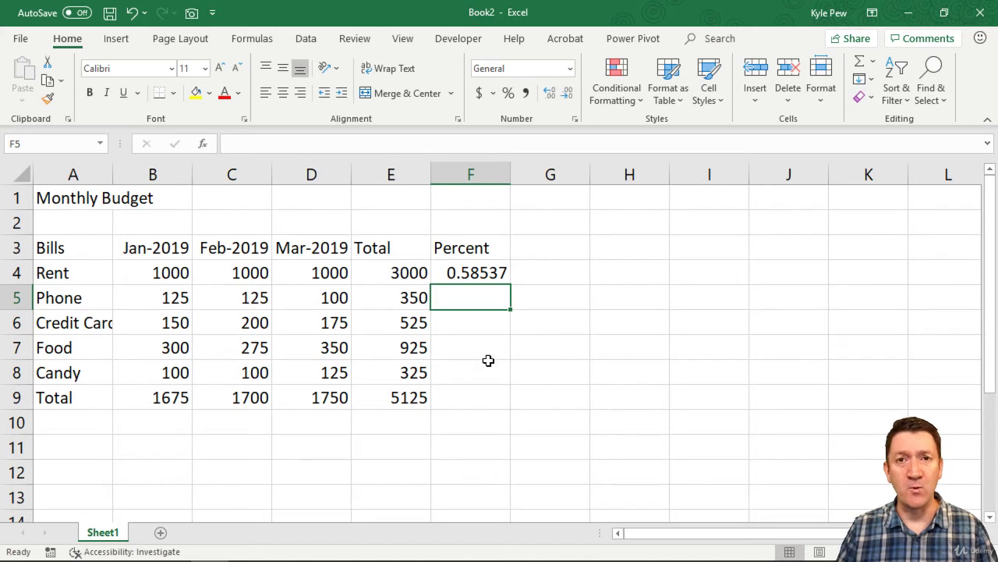
Copy the Rent percent formula from F4 into F5 and F6
{"action": "left_click", "coordinate": [483, 274]}
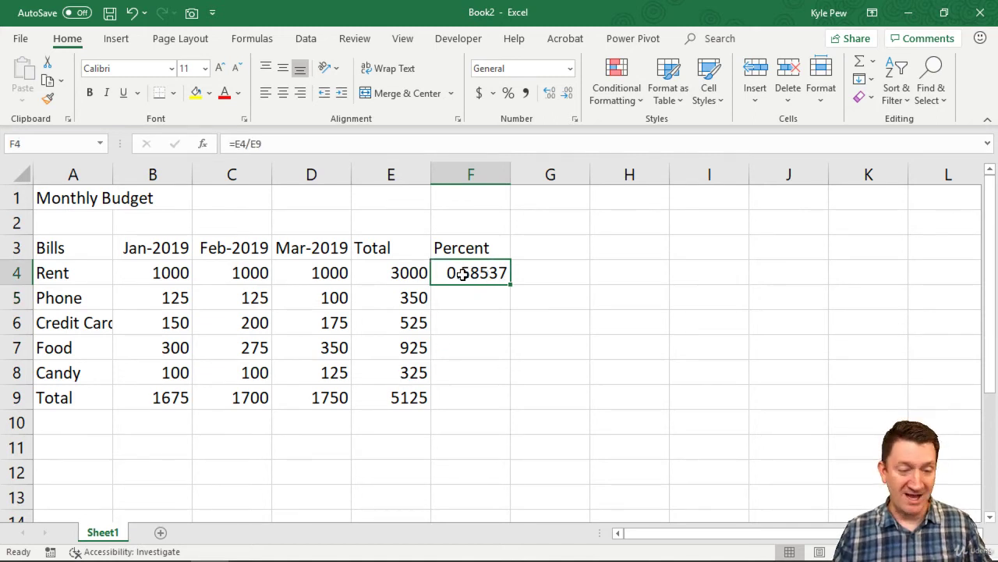
{"action": "key", "text": "ctrl+c"}
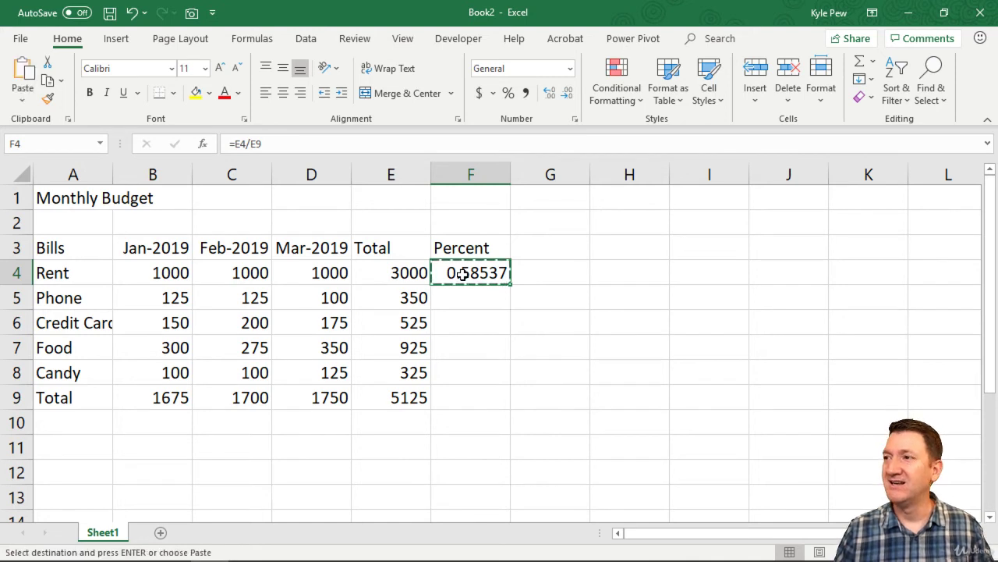
{"action": "left_click", "coordinate": [461, 302]}
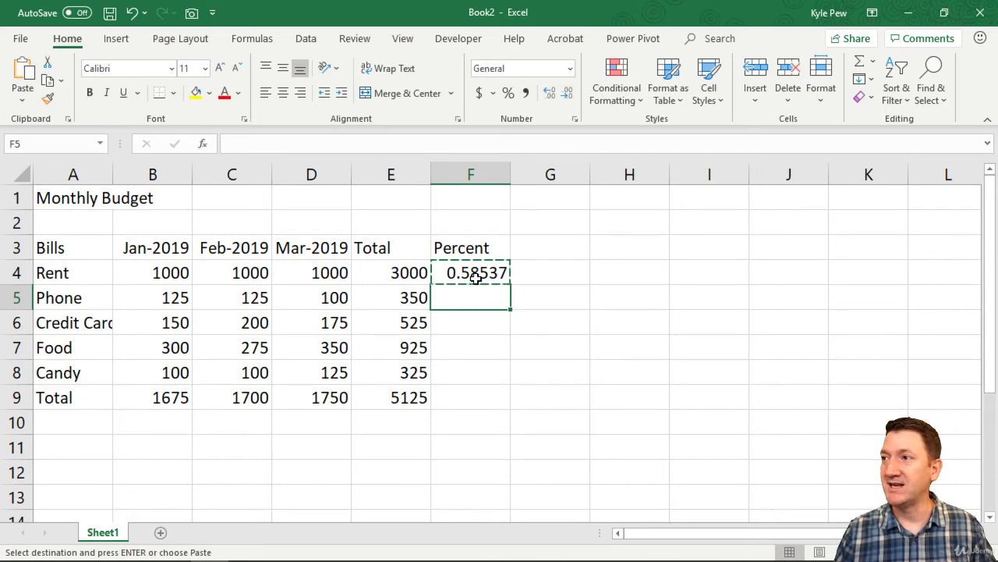
{"action": "key", "text": "ctrl+v"}
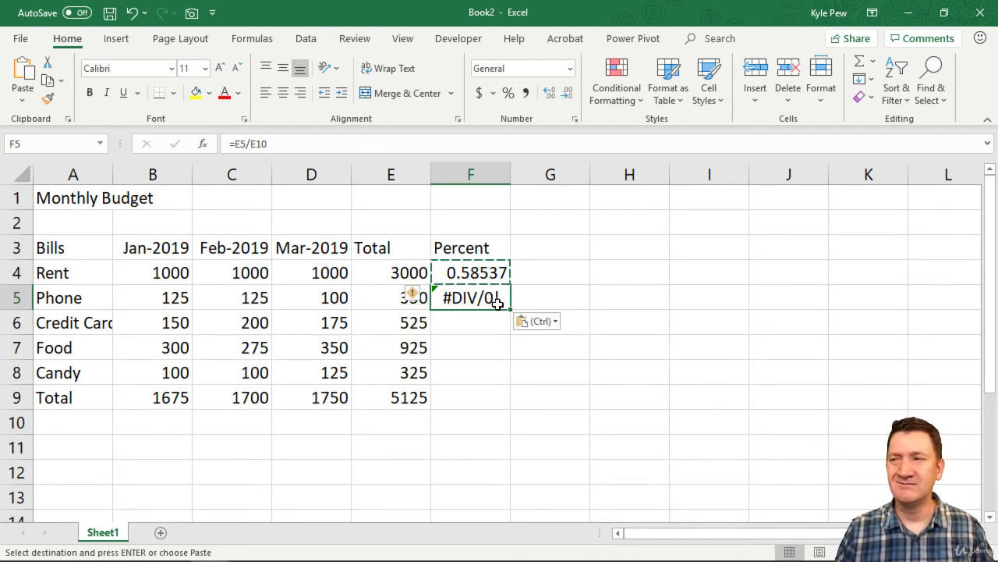
{"action": "left_click", "coordinate": [478, 332]}
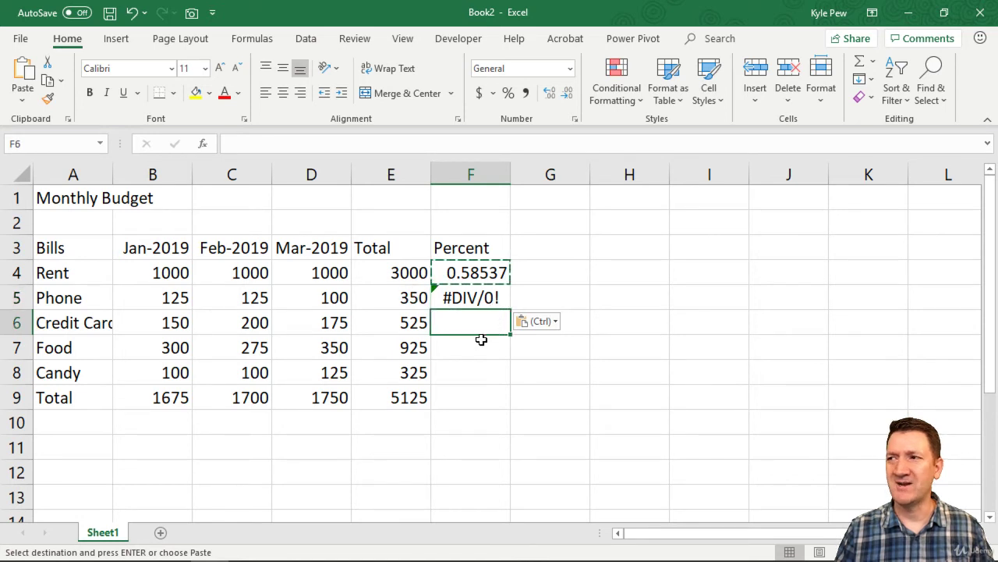
{"action": "key", "text": "ctrl+v"}
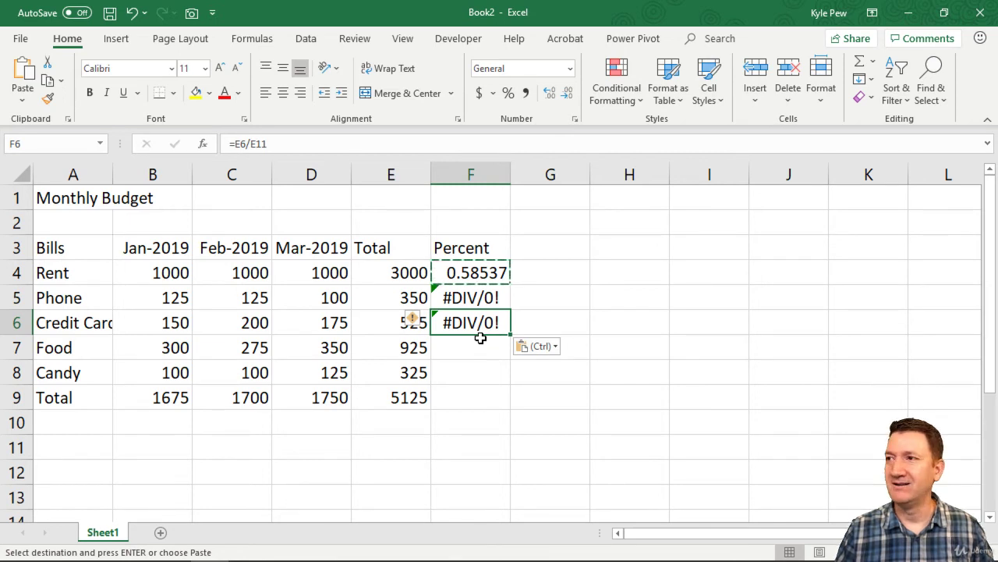
{"action": "key", "text": "Escape"}
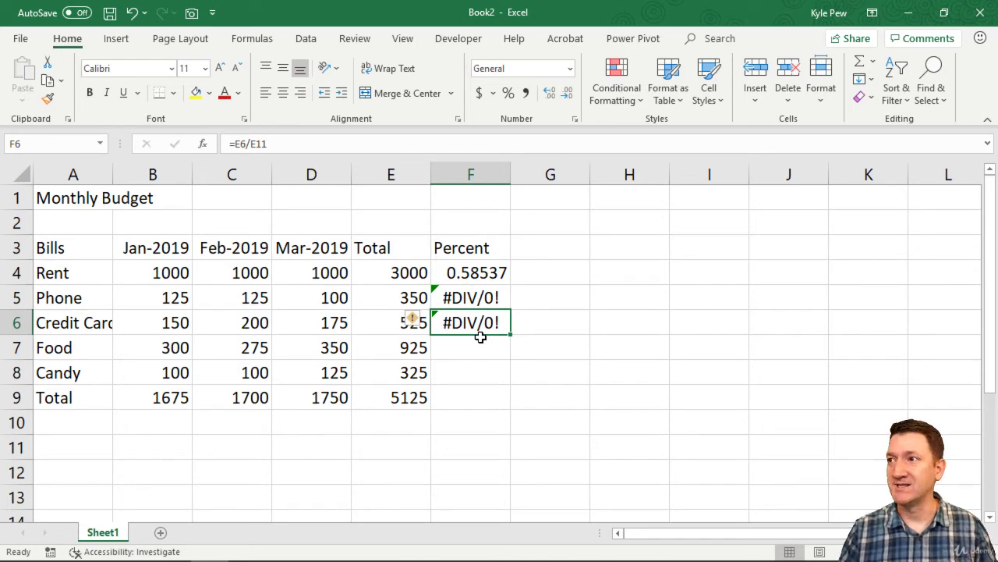
Inspect the cell references of the percent formulas in F4, F5 and F6, comparing which cell each one divides by
{"action": "left_click", "coordinate": [472, 272]}
{"action": "double_click", "coordinate": [495, 273]}
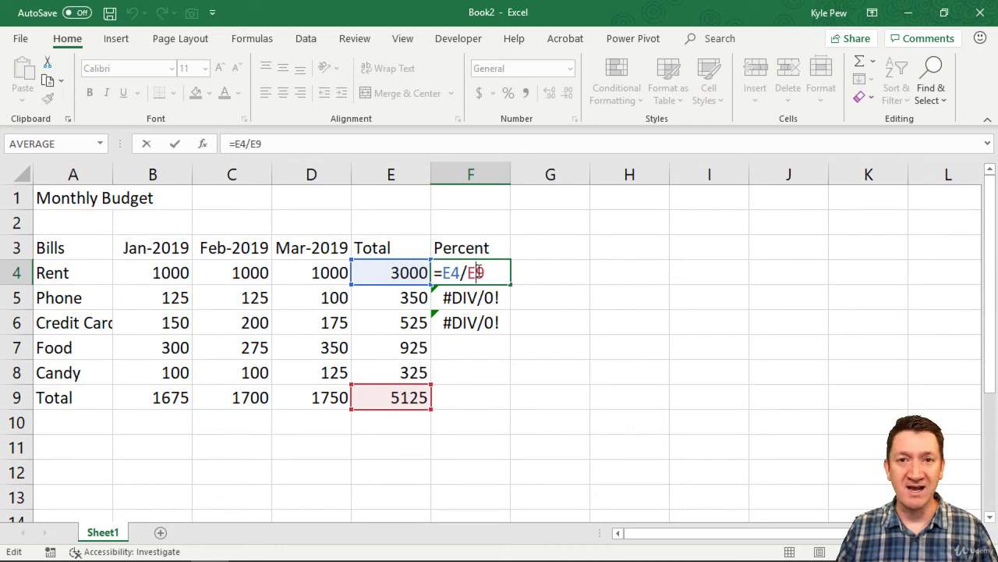
{"action": "key", "text": "Return"}
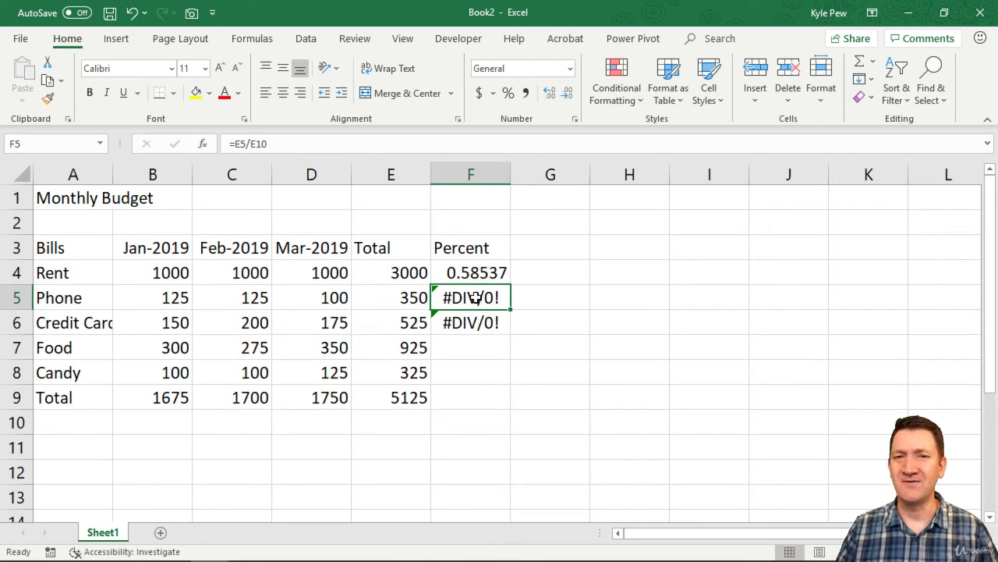
{"action": "double_click", "coordinate": [476, 297]}
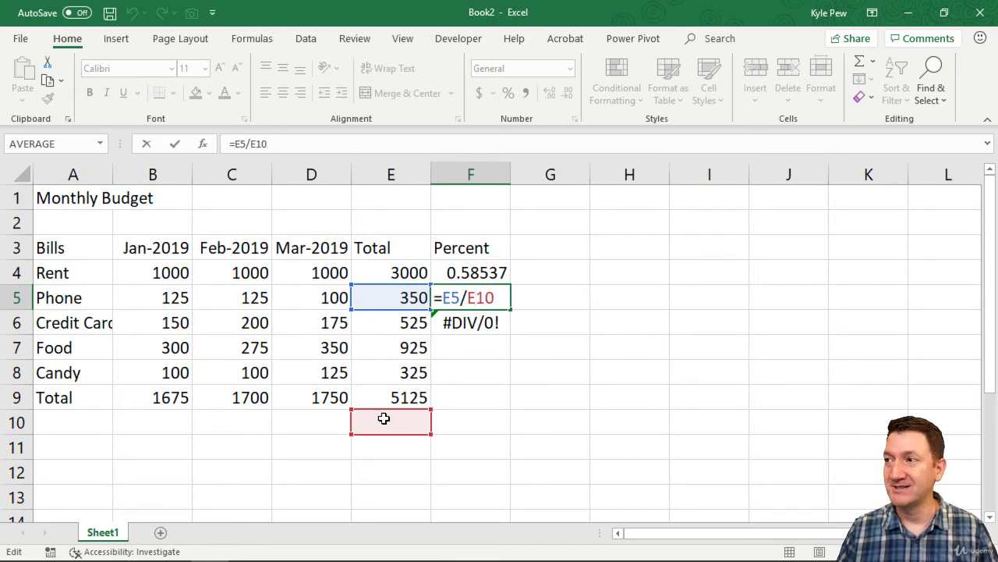
{"action": "double_click", "coordinate": [462, 323]}
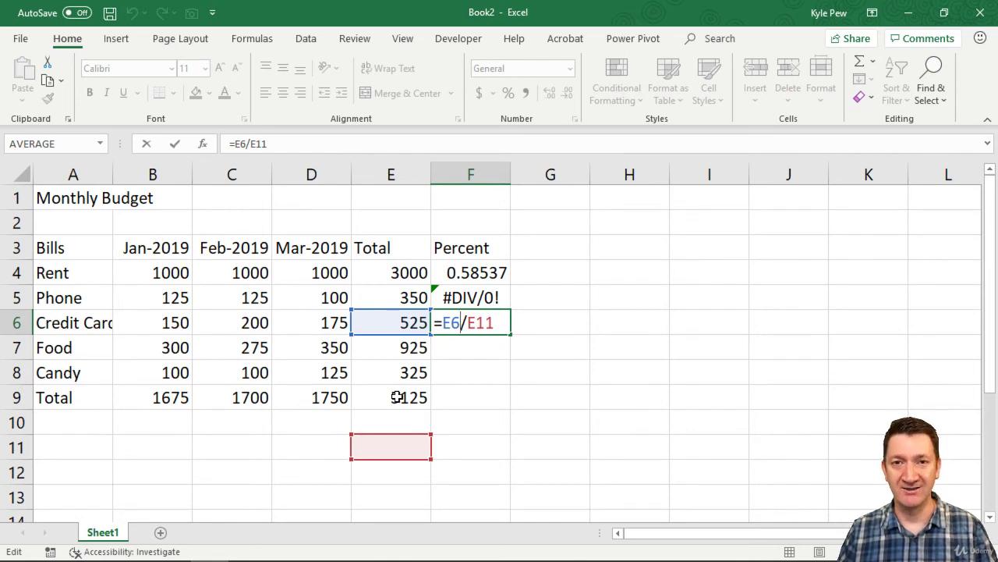
{"action": "key", "text": "ctrl+Return"}
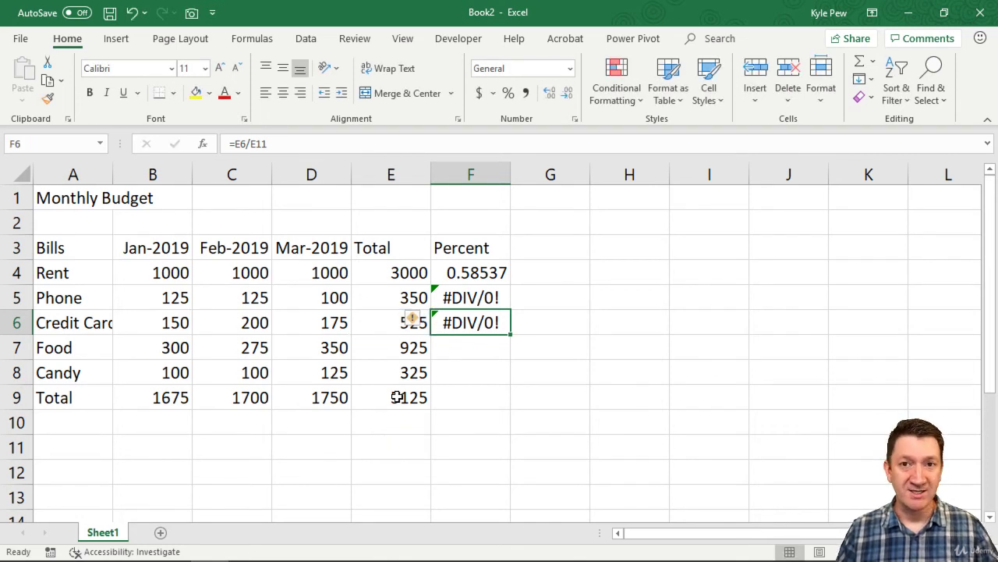
Clear the copied percent formulas from F5 and F6
{"action": "left_click", "coordinate": [450, 298]}
{"action": "left_click_drag", "start_coordinate": [451, 314], "coordinate": [472, 323]}
{"action": "key", "text": "Delete"}
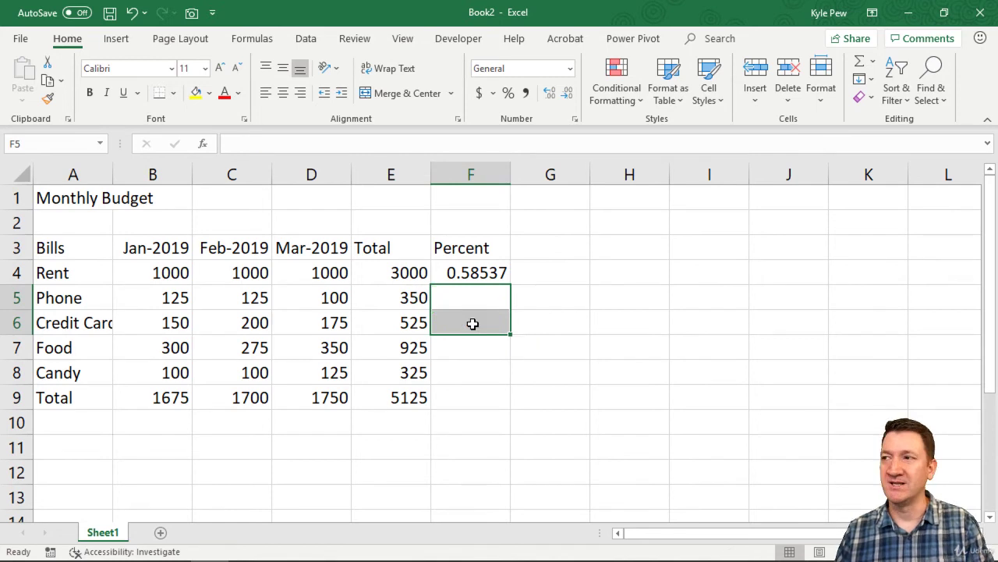
Make the grand total reference absolute in Rent's percent formula in F4, so it reads =E4/$E$9
{"action": "double_click", "coordinate": [470, 271]}
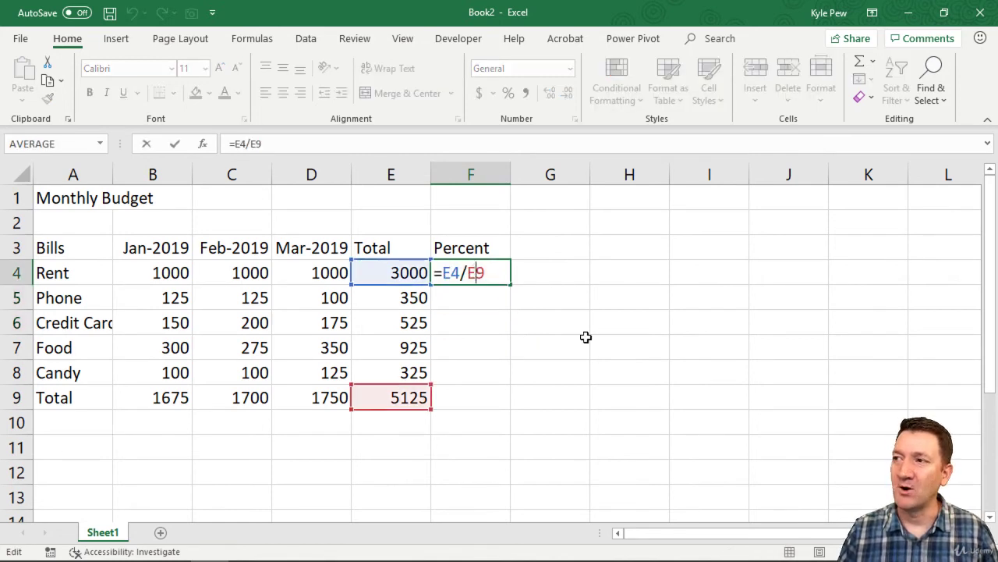
{"action": "double_click", "coordinate": [476, 272]}
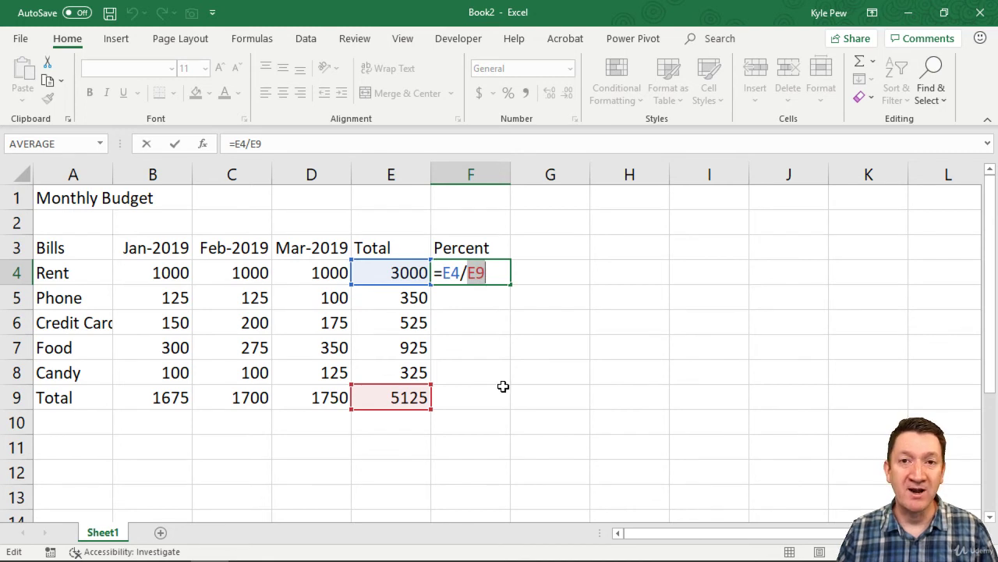
{"action": "left_click", "coordinate": [469, 272]}
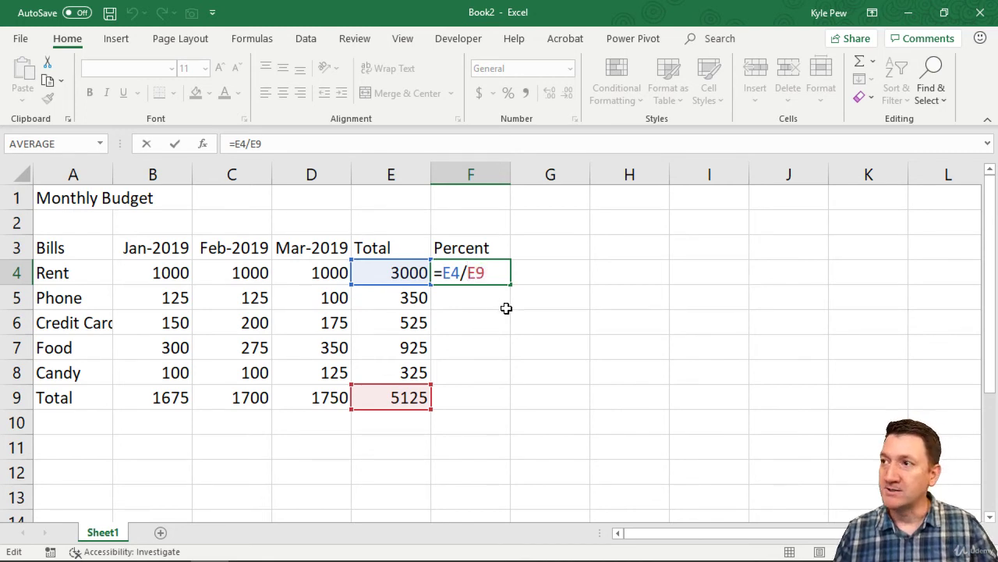
{"action": "type", "text": "$E"}
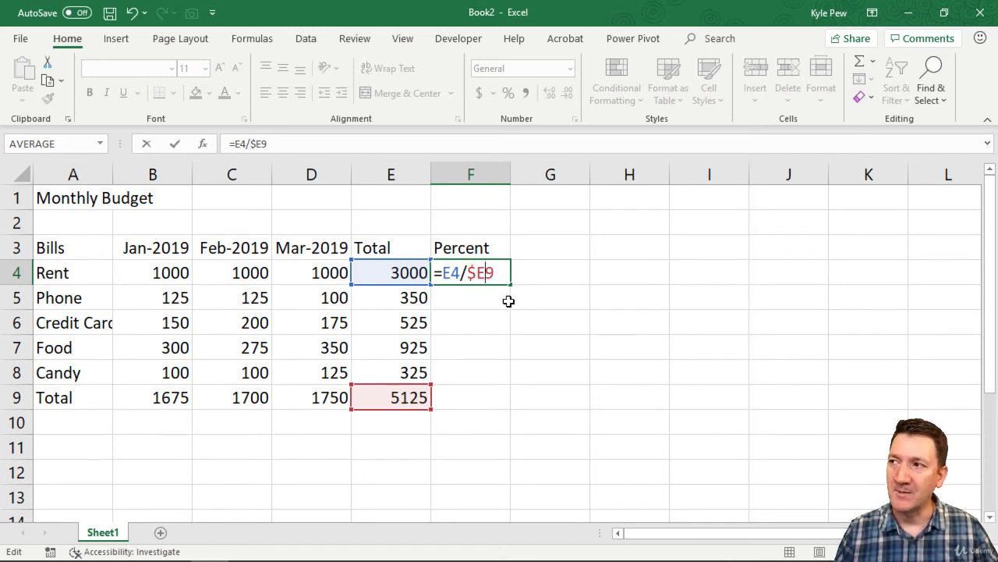
{"action": "type", "text": "$"}
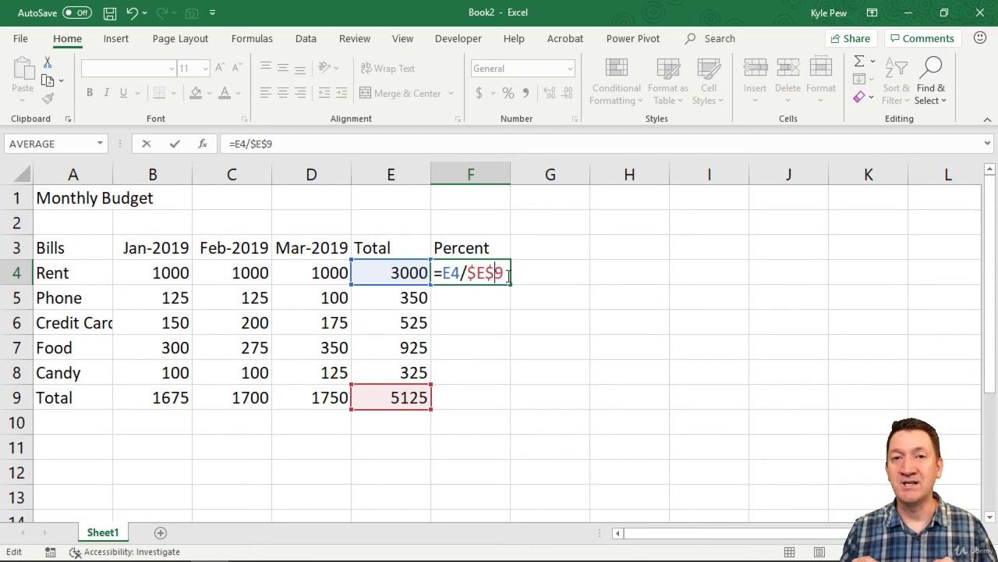
{"action": "key", "text": "Return"}
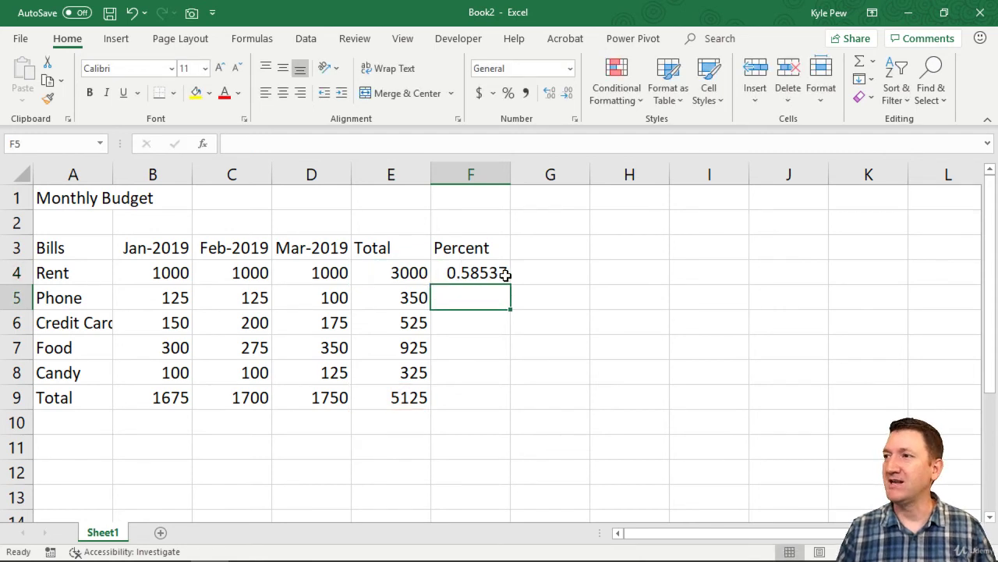
Copy Rent's percent formula from F4 into each cell from F5 through F9
{"action": "left_click", "coordinate": [463, 272]}
{"action": "key", "text": "ctrl+c"}
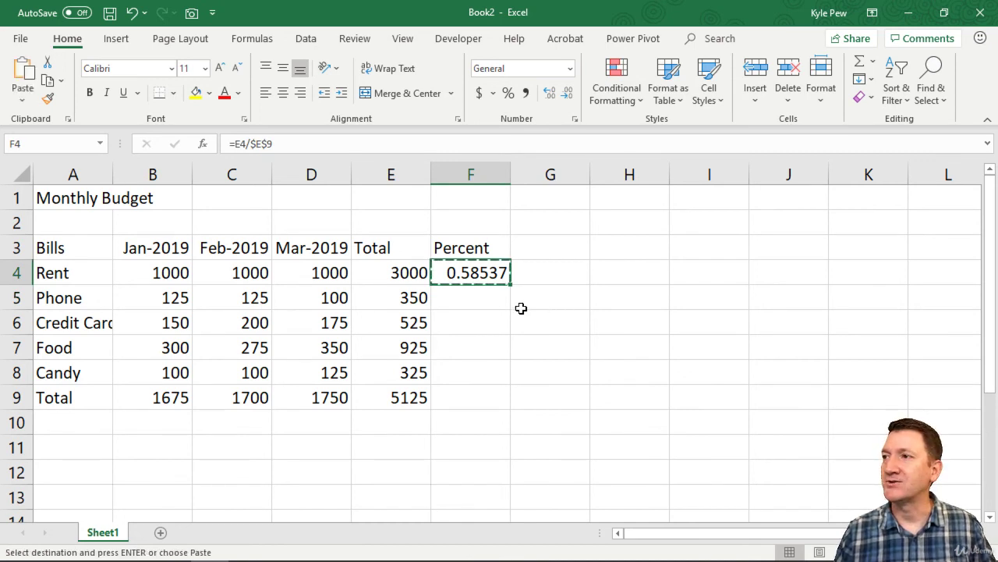
{"action": "left_click", "coordinate": [467, 300]}
{"action": "key", "text": "ctrl+v"}
{"action": "left_click", "coordinate": [471, 329]}
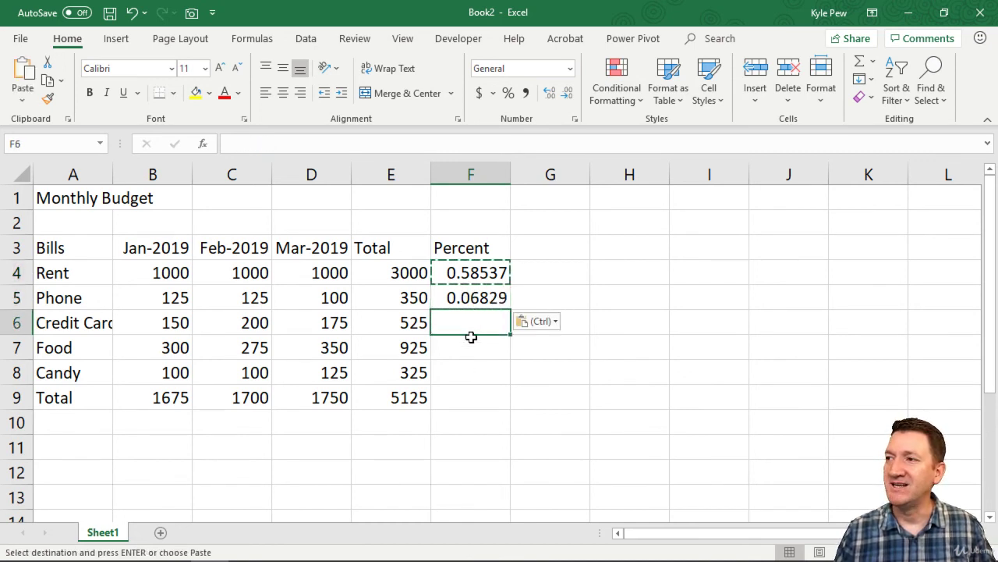
{"action": "key", "text": "ctrl+v"}
{"action": "left_click", "coordinate": [471, 348]}
{"action": "key", "text": "ctrl+v"}
{"action": "left_click", "coordinate": [461, 372]}
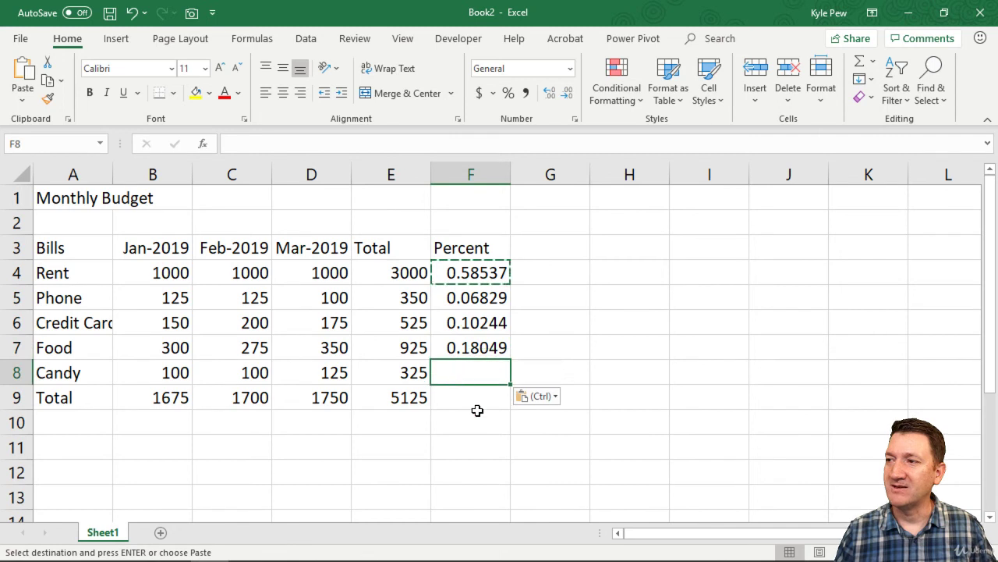
{"action": "key", "text": "ctrl+v"}
{"action": "left_click", "coordinate": [479, 402]}
{"action": "key", "text": "ctrl+v"}
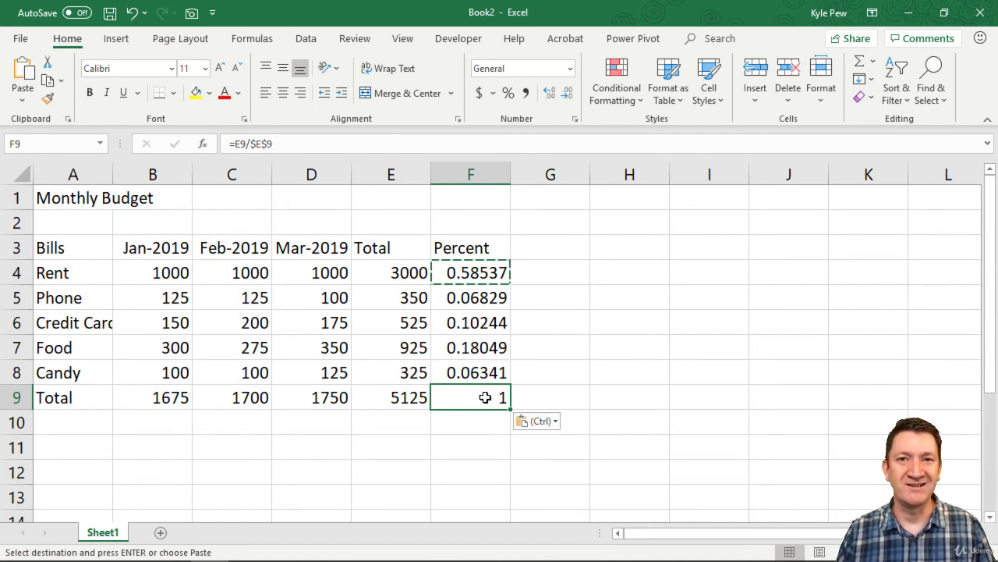
Check the relative and absolute references in the copied percent formulas for Phone, Credit Card and Food in F5 through F7
{"action": "double_click", "coordinate": [472, 297]}
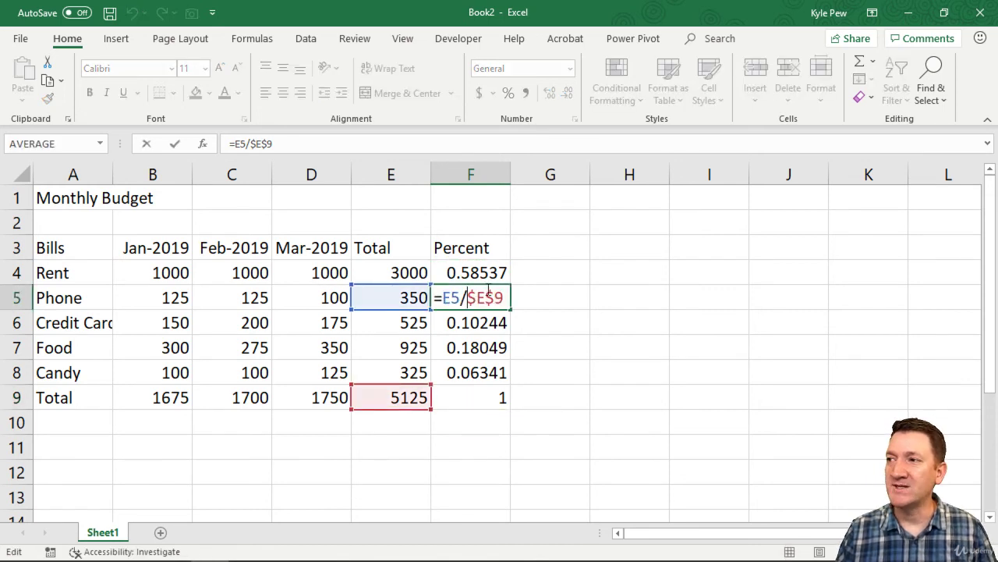
{"action": "key", "text": "Return"}
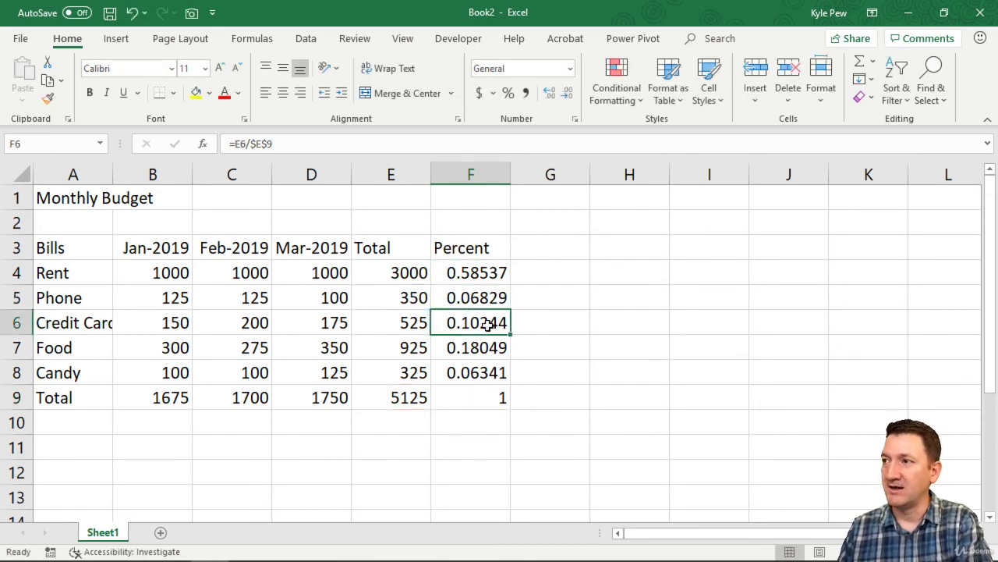
{"action": "double_click", "coordinate": [491, 323]}
{"action": "key", "text": "Return"}
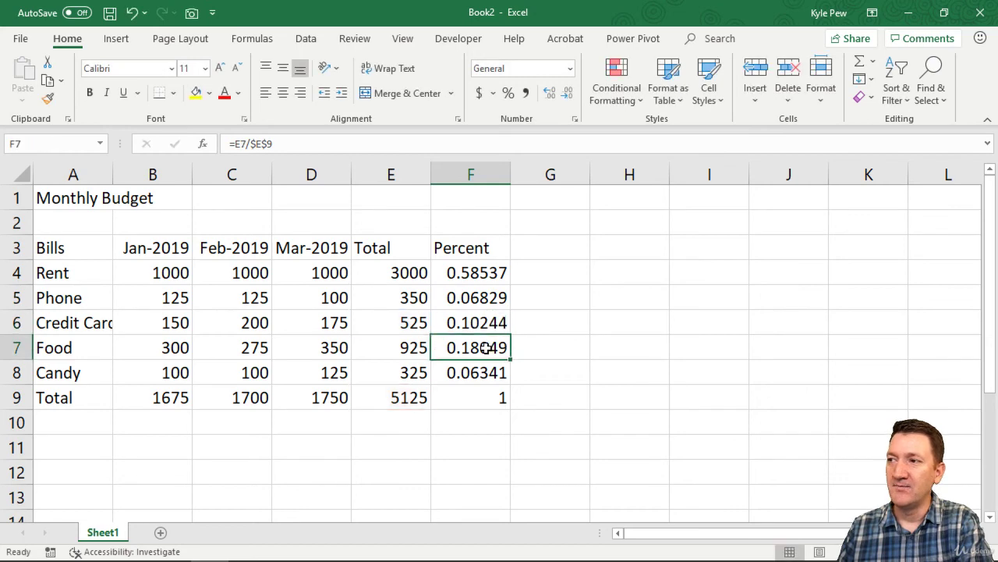
{"action": "double_click", "coordinate": [490, 347]}
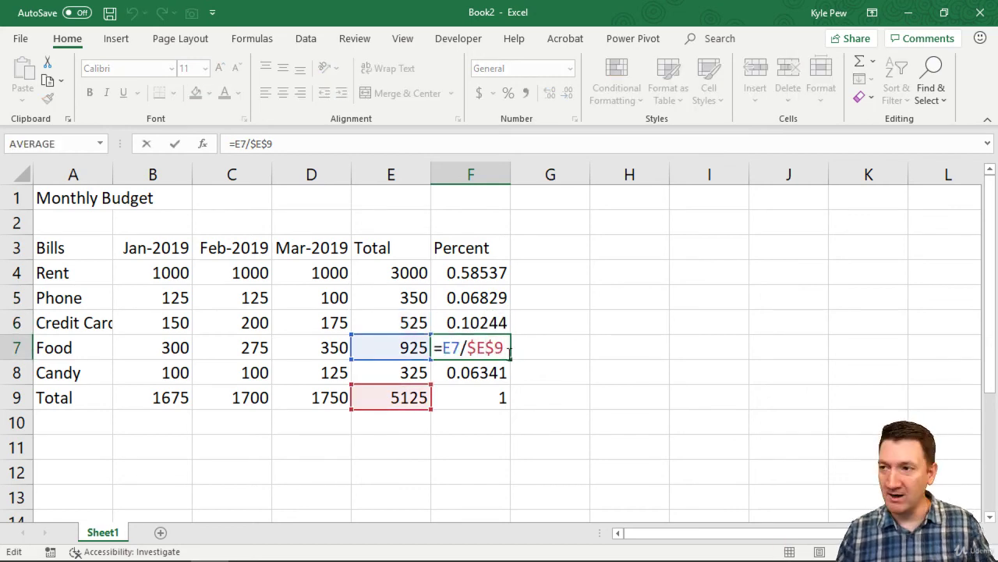
{"action": "key", "text": "Return"}
Copy Food's percent formula from F7 into the empty cell J2 and review its cell references
{"action": "left_click", "coordinate": [496, 348]}
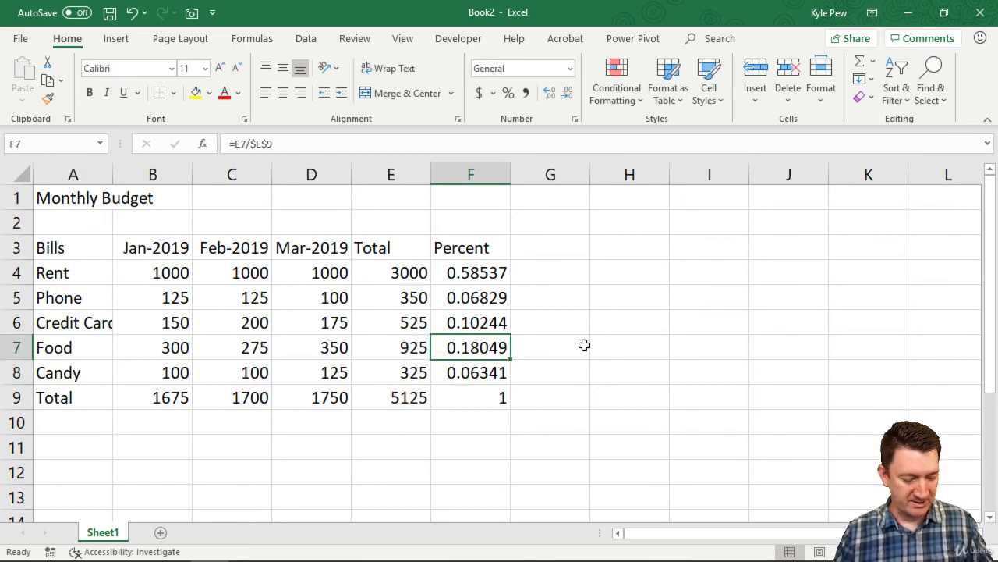
{"action": "key", "text": "ctrl+c"}
{"action": "left_click", "coordinate": [807, 405]}
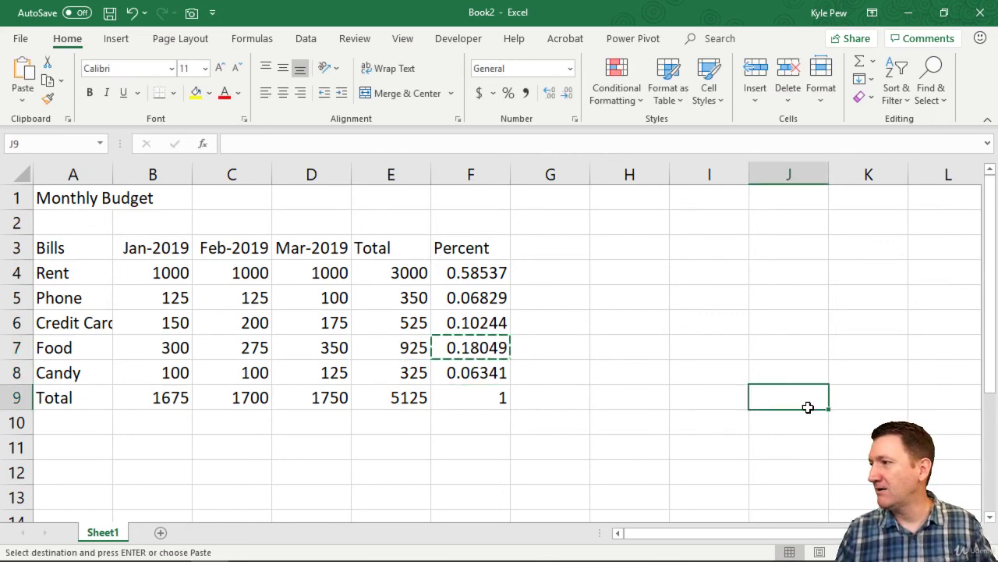
{"action": "left_click", "coordinate": [819, 231]}
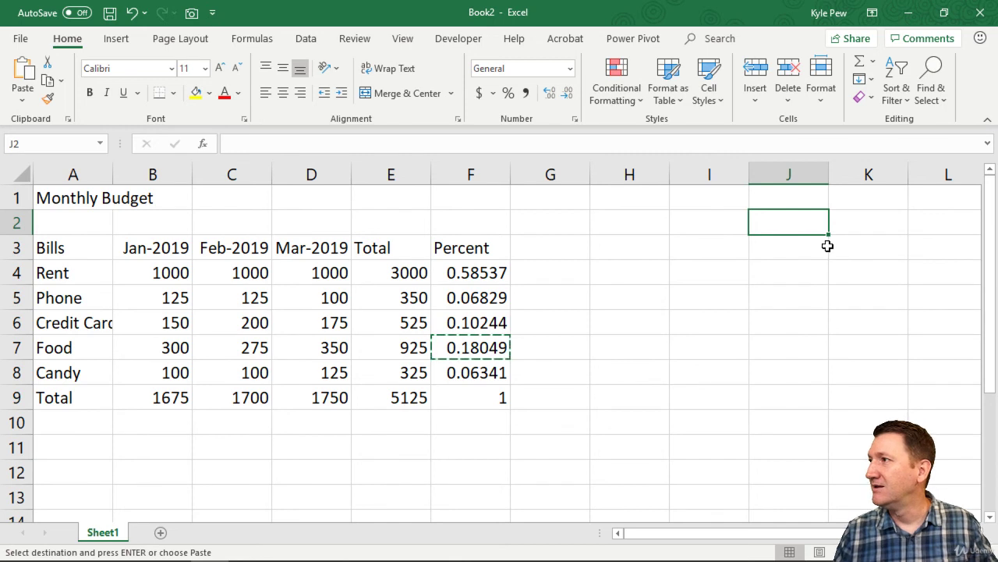
{"action": "key", "text": "ctrl+v"}
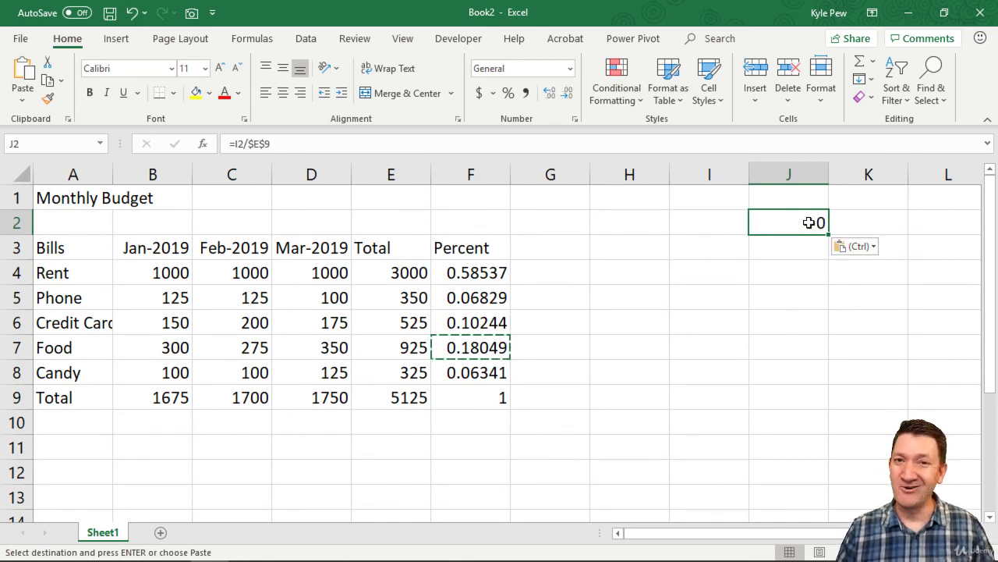
{"action": "double_click", "coordinate": [817, 222]}
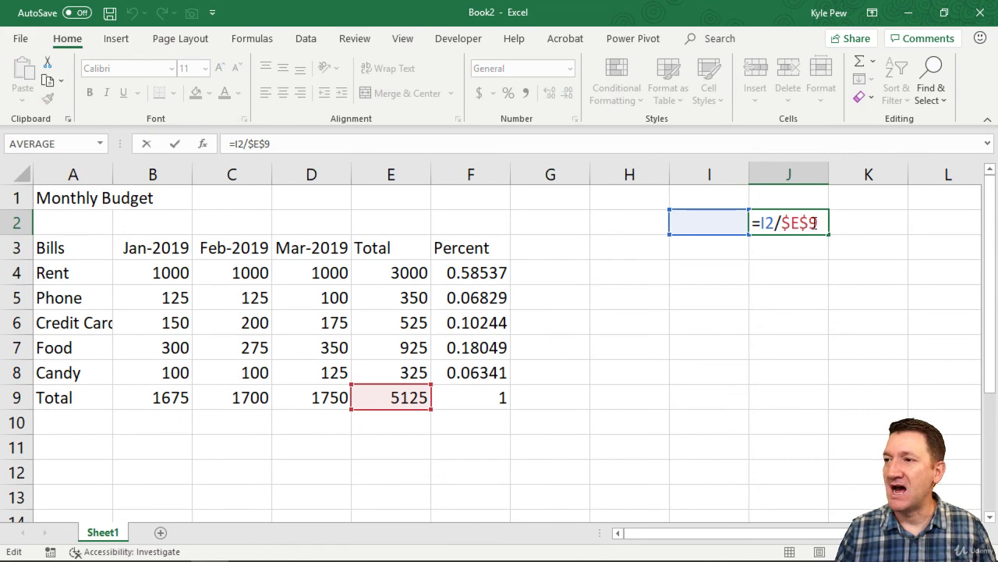
{"action": "key", "text": "Escape"}
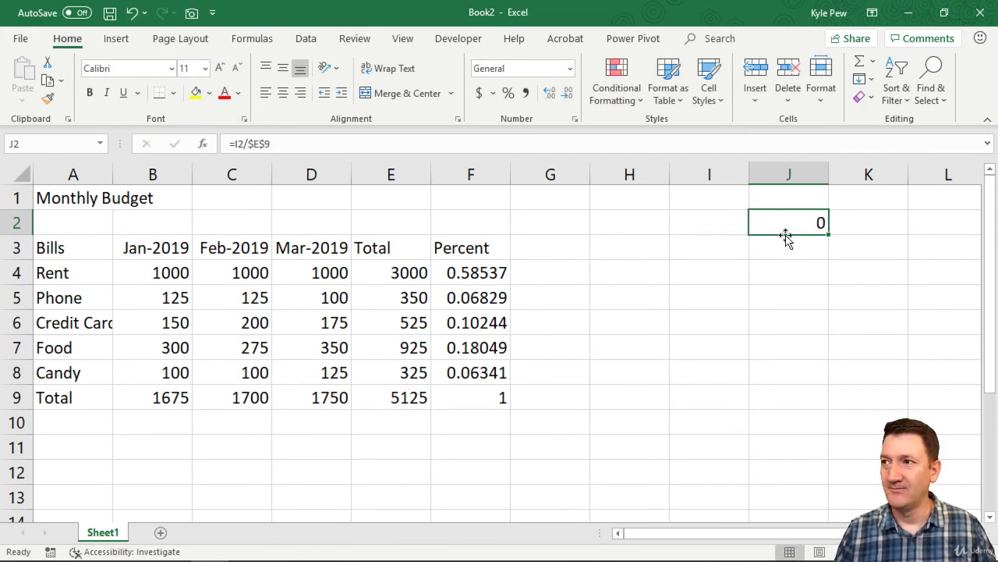
Review the Rent and Phone percent formulas in F4 and F5, comparing the relative bill total with the absolute grand total reference
{"action": "left_click", "coordinate": [487, 271]}
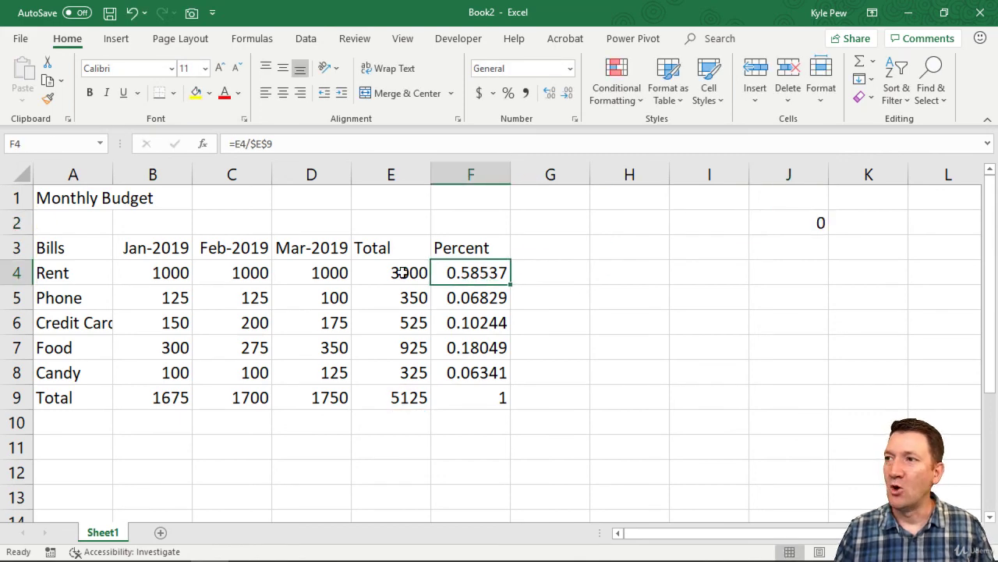
{"action": "left_click", "coordinate": [494, 304]}
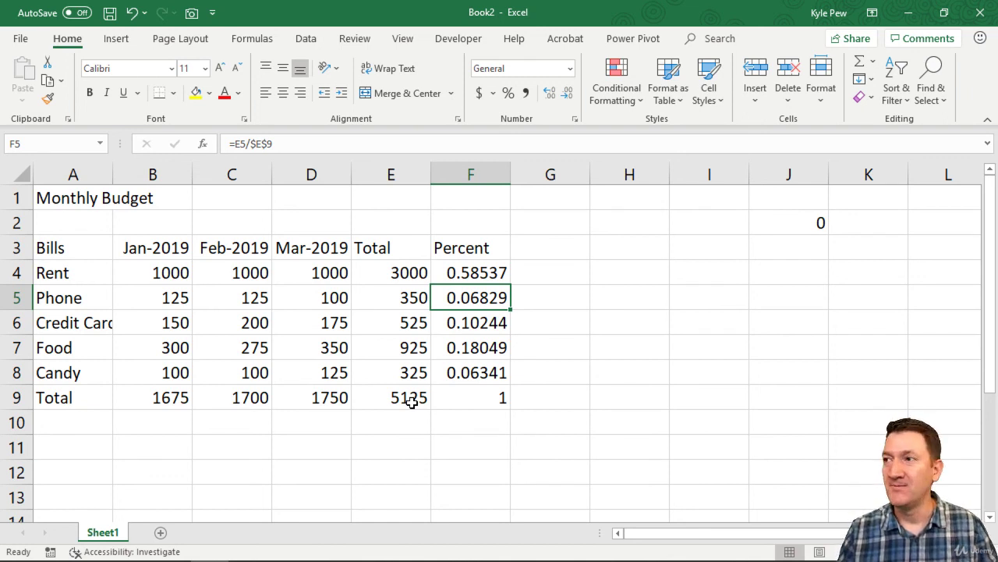
{"action": "double_click", "coordinate": [453, 271]}
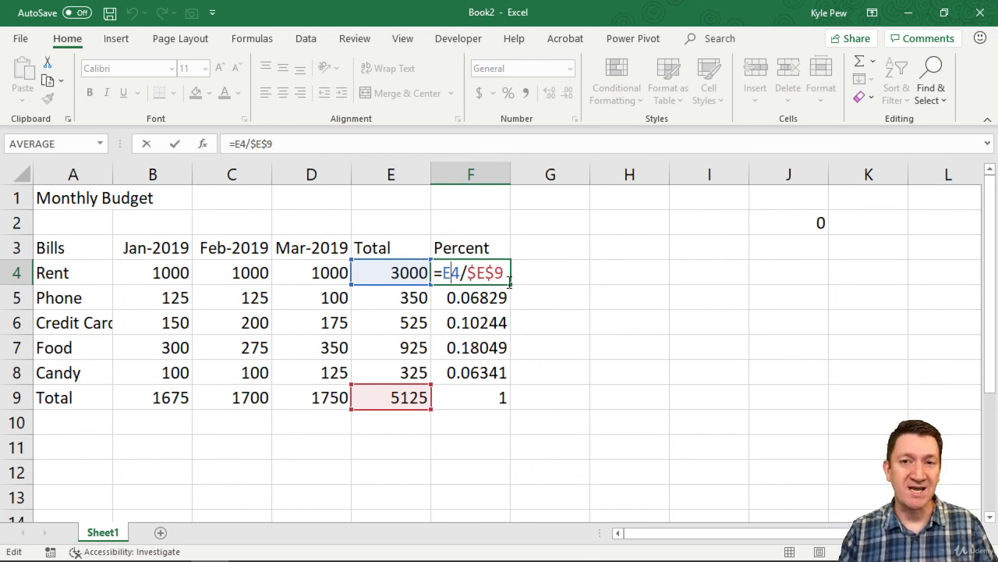
{"action": "key", "text": "ctrl+Return"}
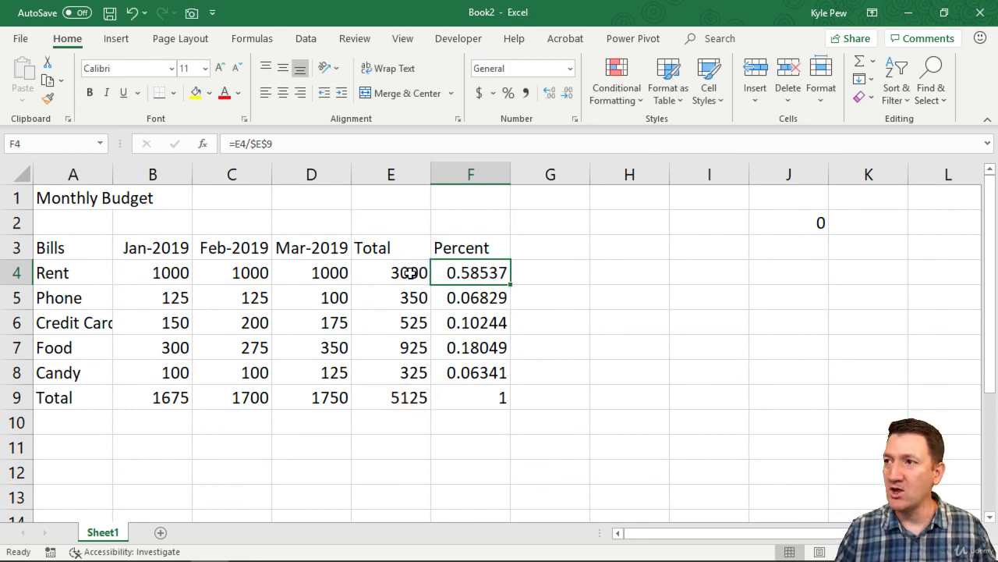